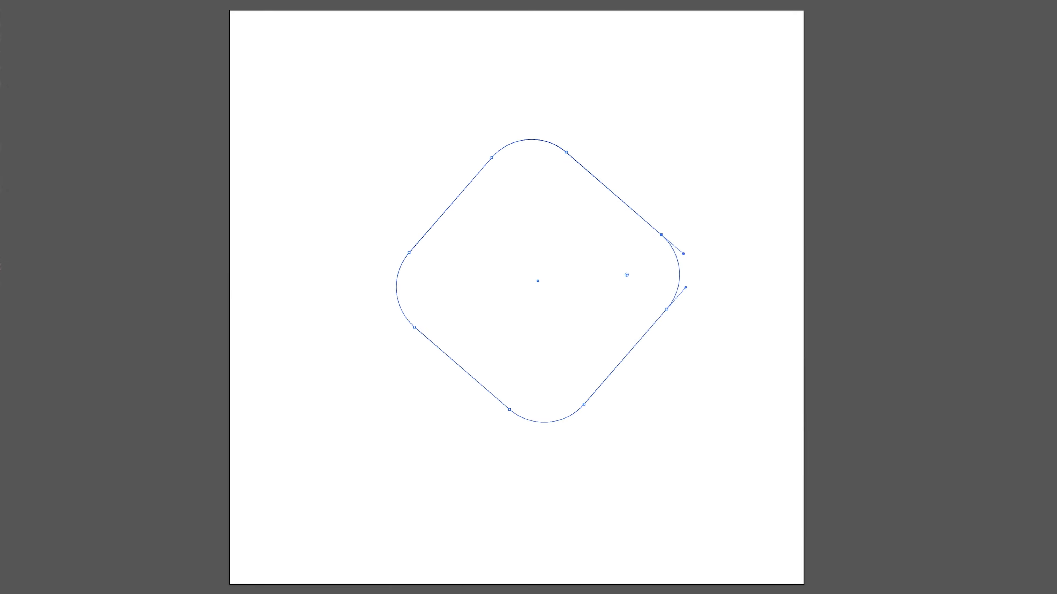
Create a 600 × 600 px rectangle with the Rectangle tool at a clicked point, then undo it.
key("comma")
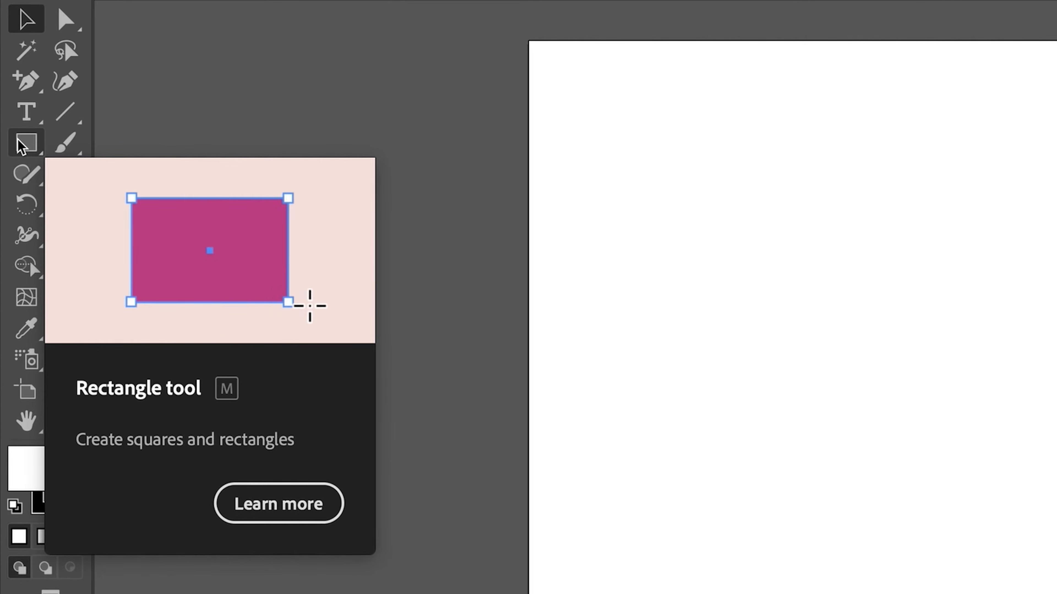
left_click(18, 141)
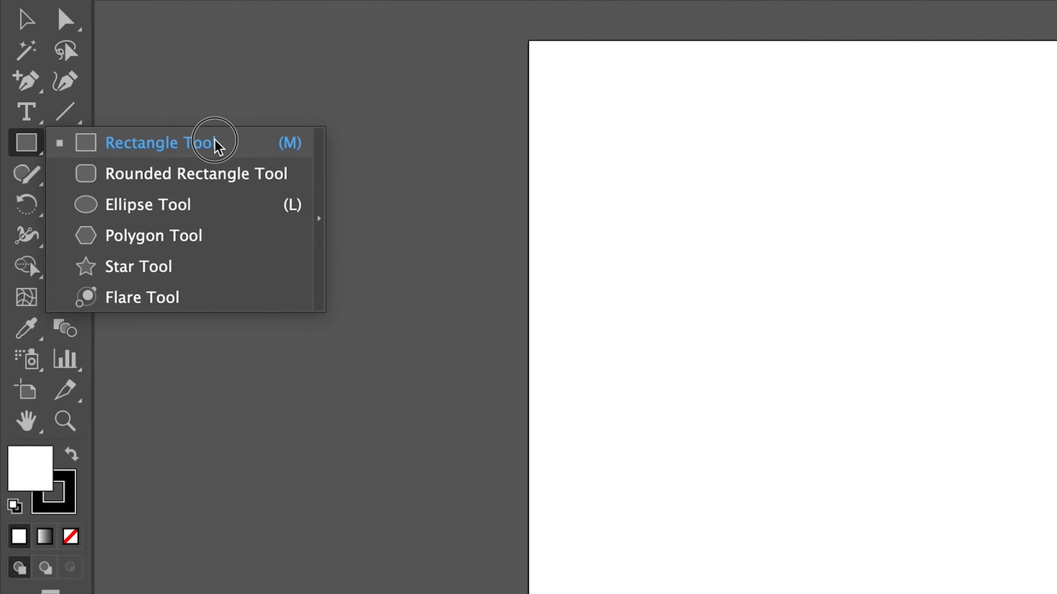
left_click(188, 148)
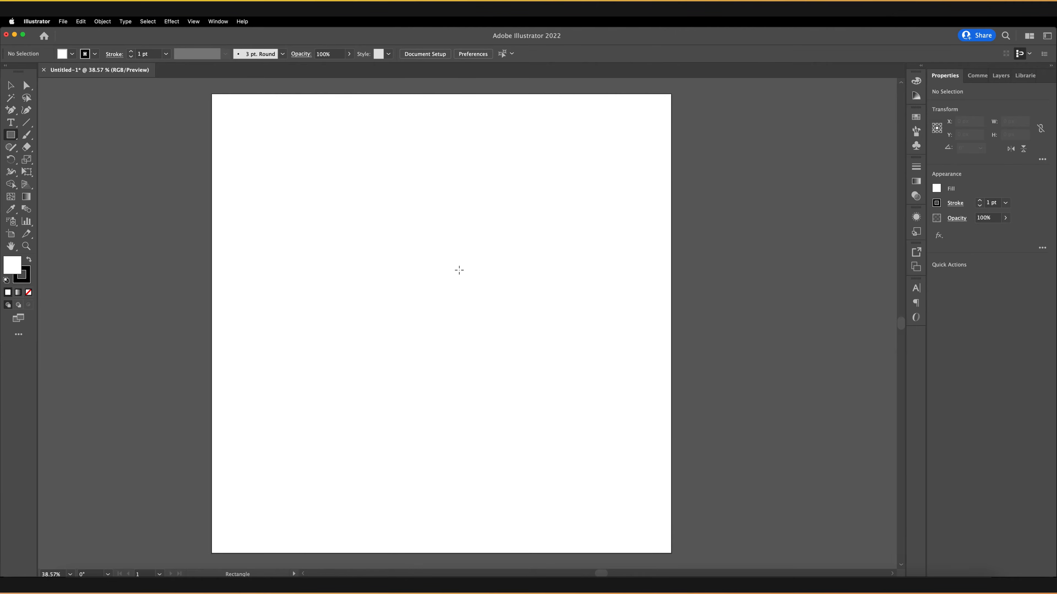
left_click(441, 279)
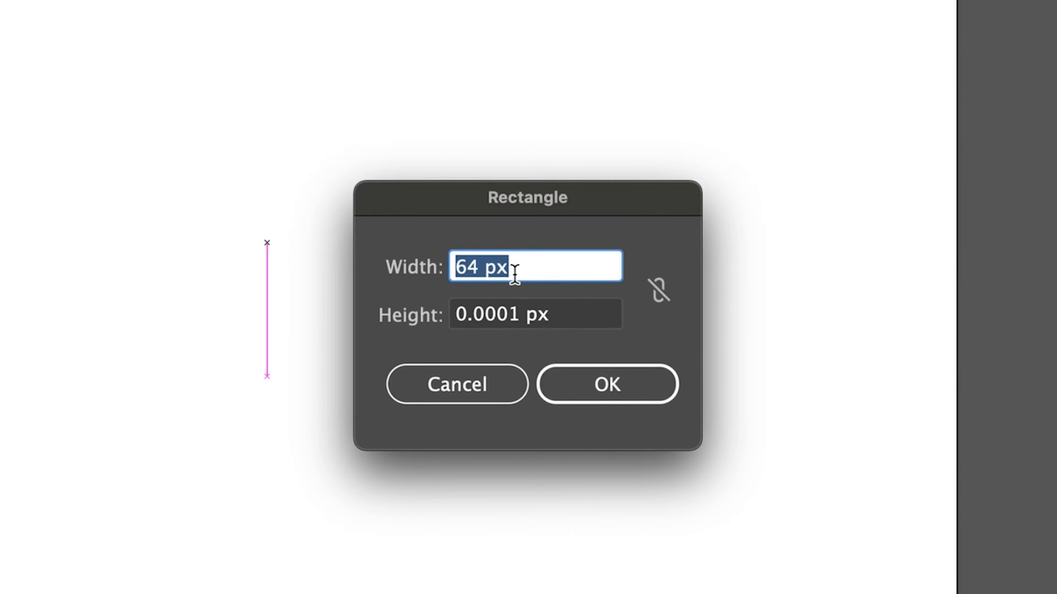
type("600")
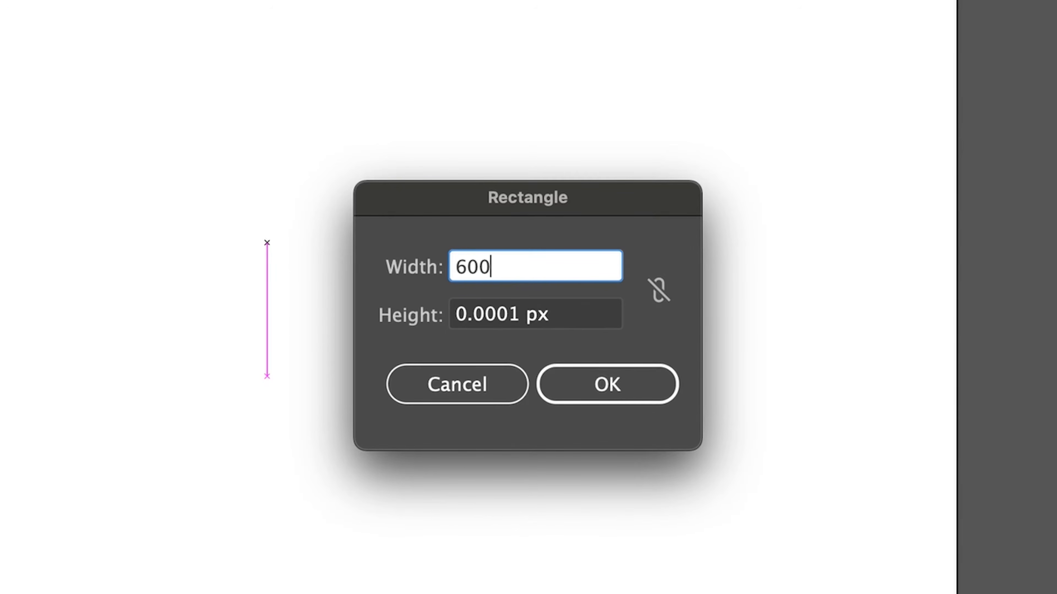
key("Tab")
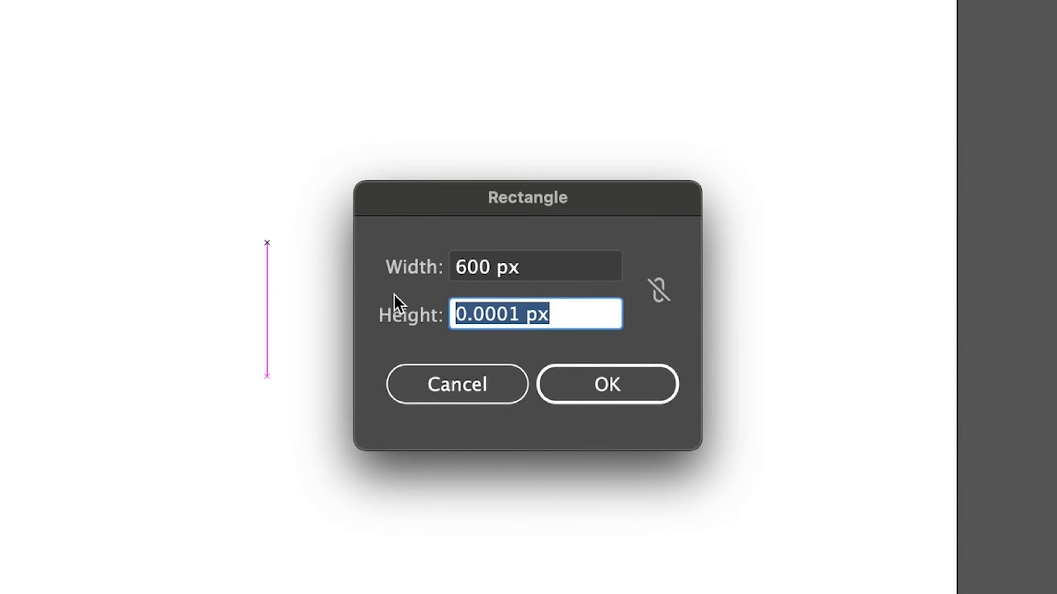
type("600")
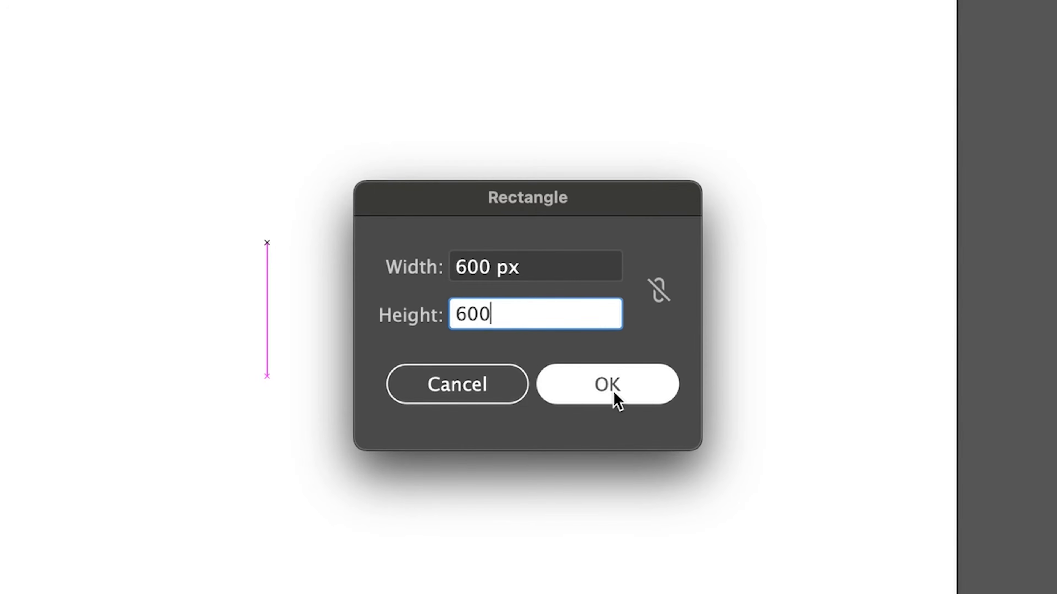
left_click(615, 400)
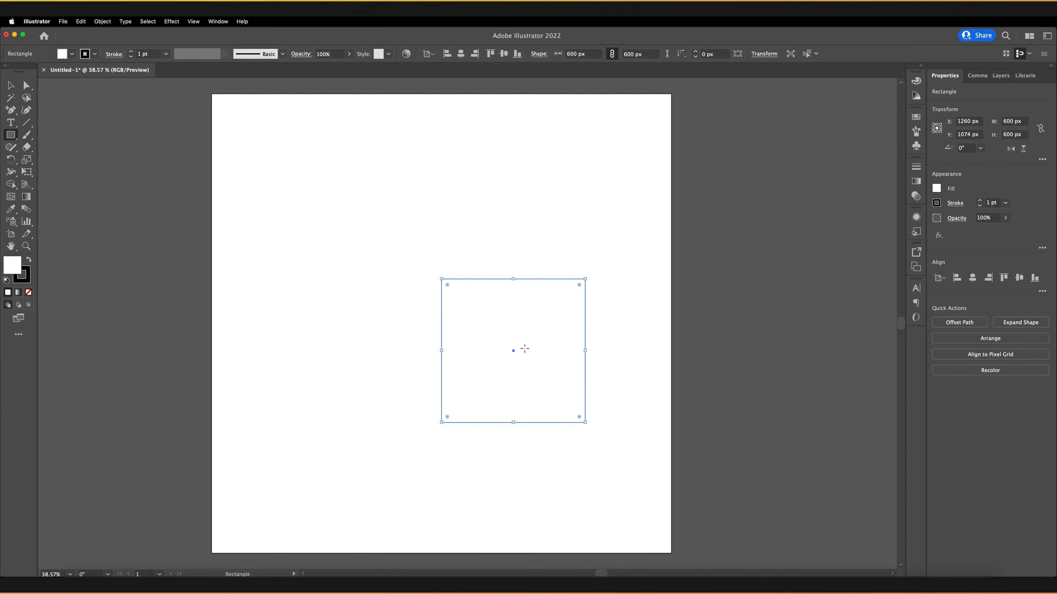
key("super+z")
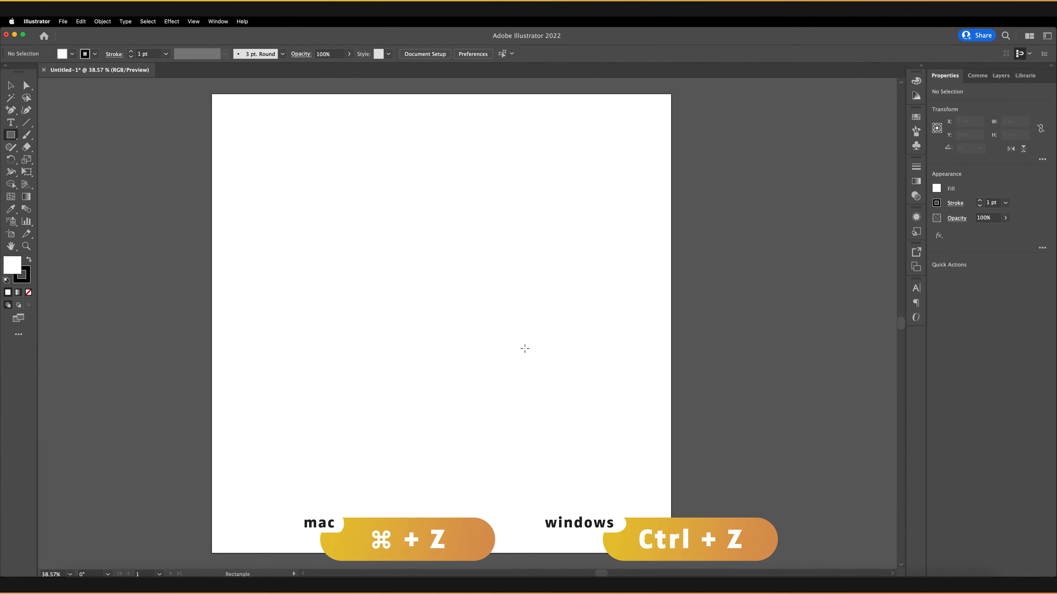
Draw a square about 1035 px wide and center it horizontally and vertically on the artboard.
left_click_drag(335, 208, 583, 419)
key("shift")
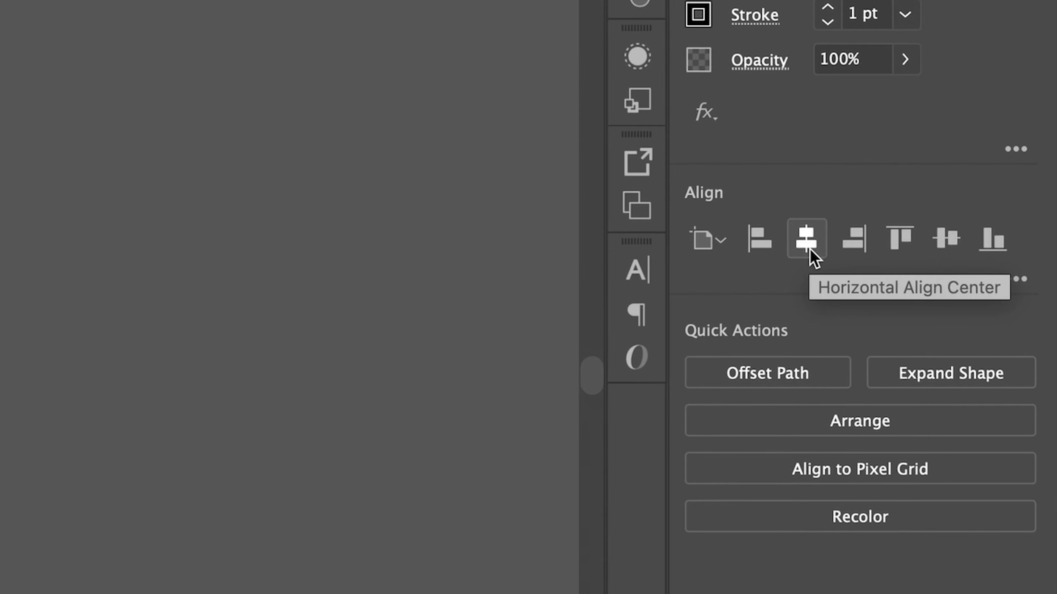
left_click(809, 249)
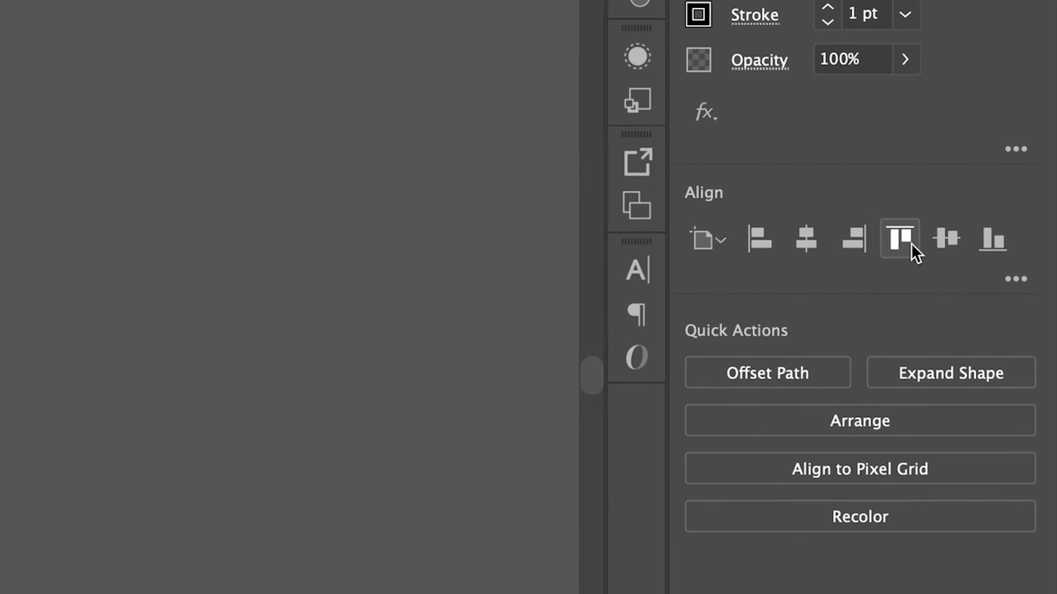
left_click(945, 246)
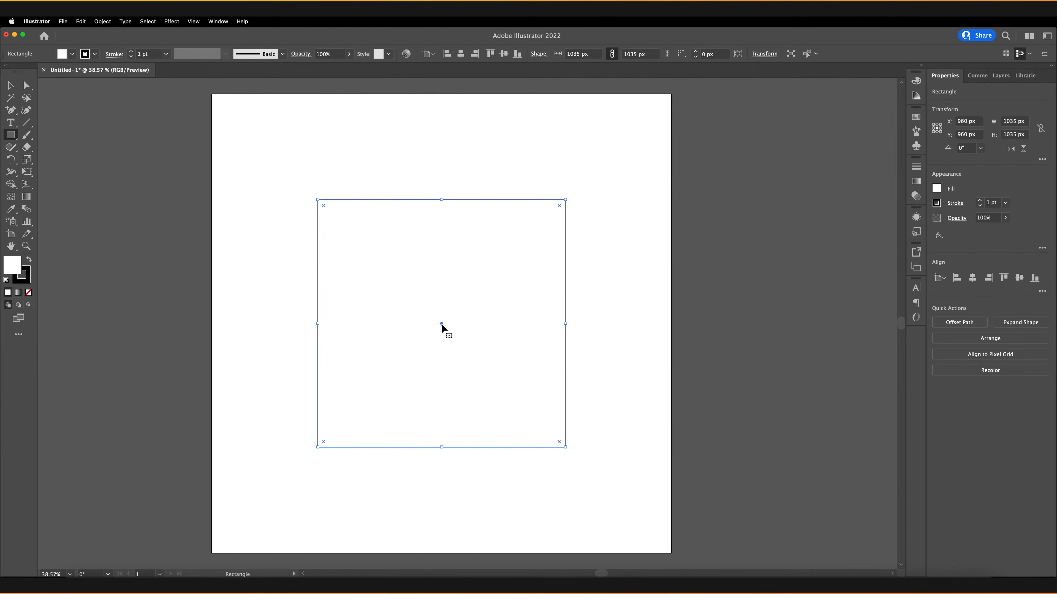
Drag the square slightly off centre and back again.
mouse_move(441, 323)
left_mouse_down()
mouse_move(419, 306)
mouse_move(464, 274)
mouse_move(453, 350)
mouse_move(434, 366)
mouse_move(484, 341)
mouse_move(428, 312)
left_mouse_up()
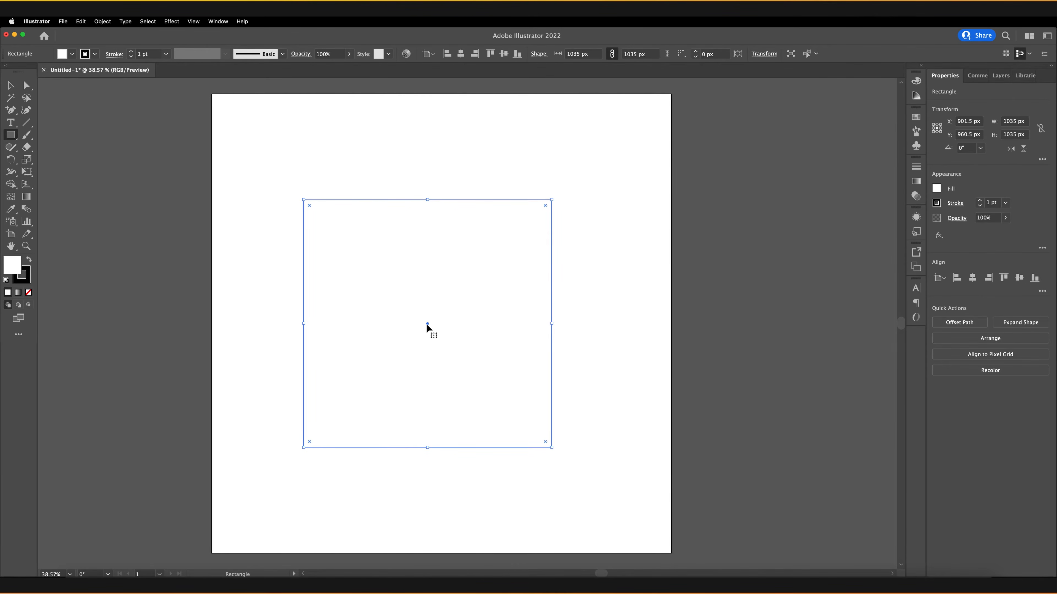
left_click_drag(426, 324, 426, 324)
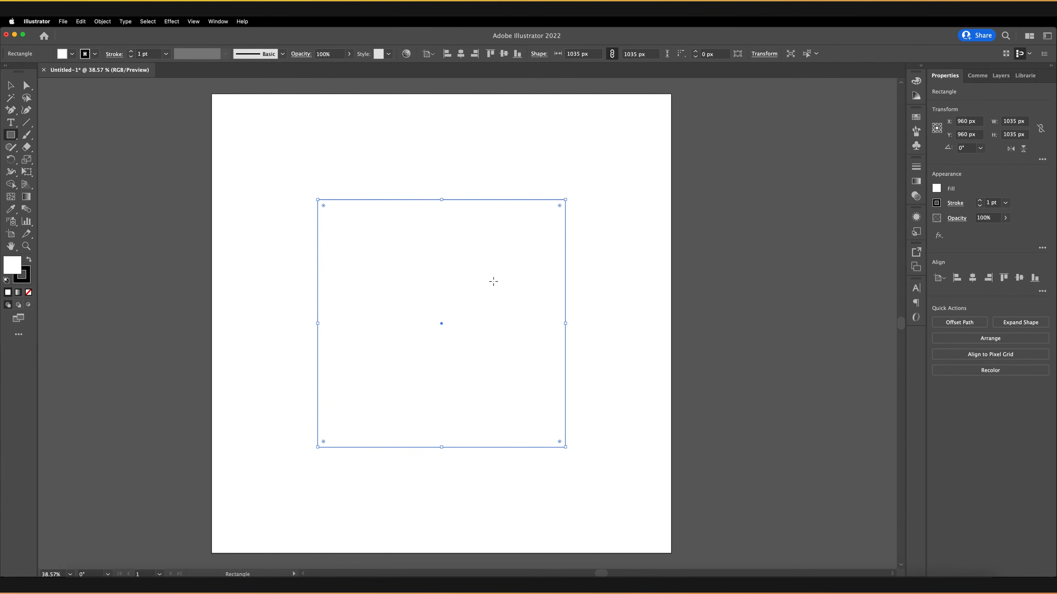
Stretch the square's width, height and corner with its bounding-box handles, then undo the three resizes.
left_click_drag(565, 323, 640, 323)
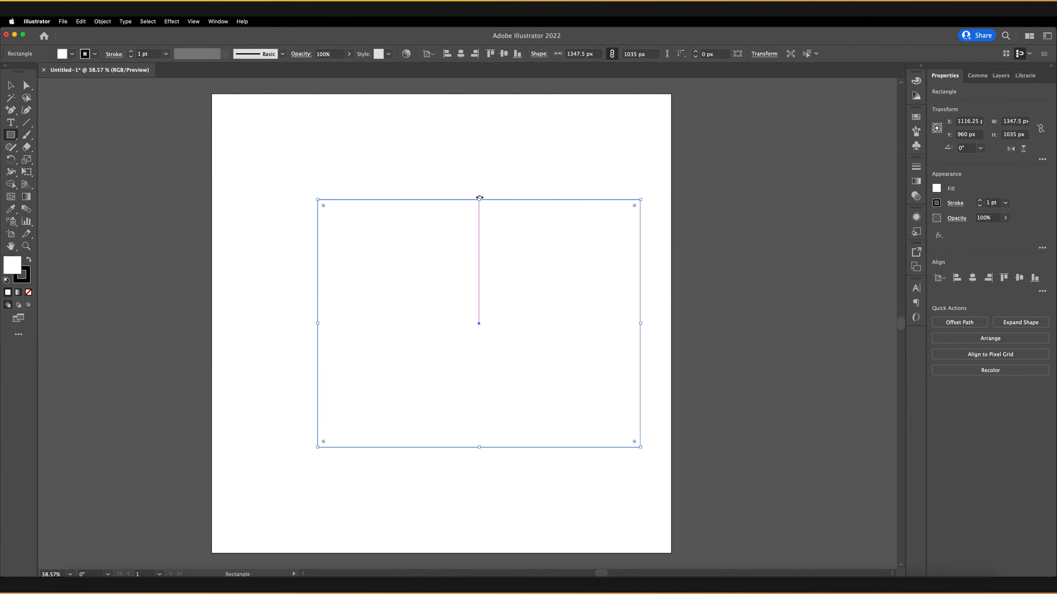
left_click_drag(479, 200, 479, 147)
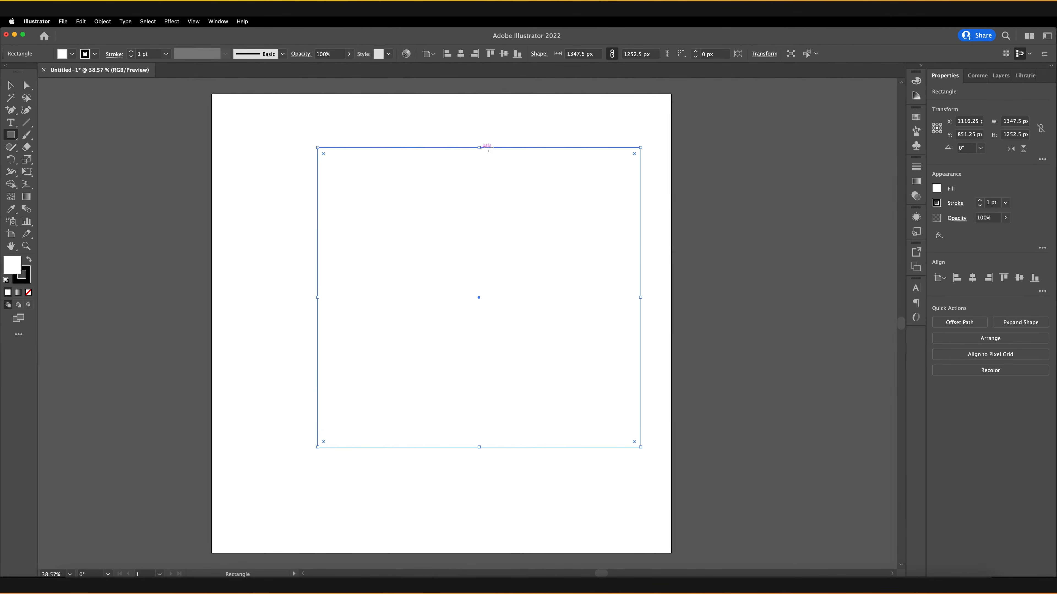
left_click_drag(638, 147, 650, 181)
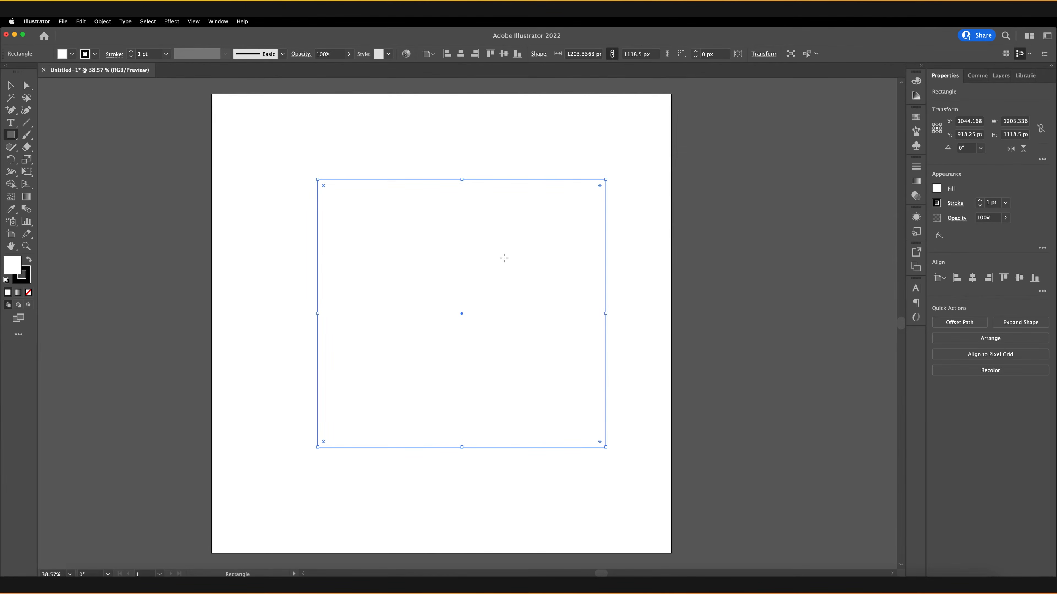
key("super+z")
key("super+z")
key("super+z")
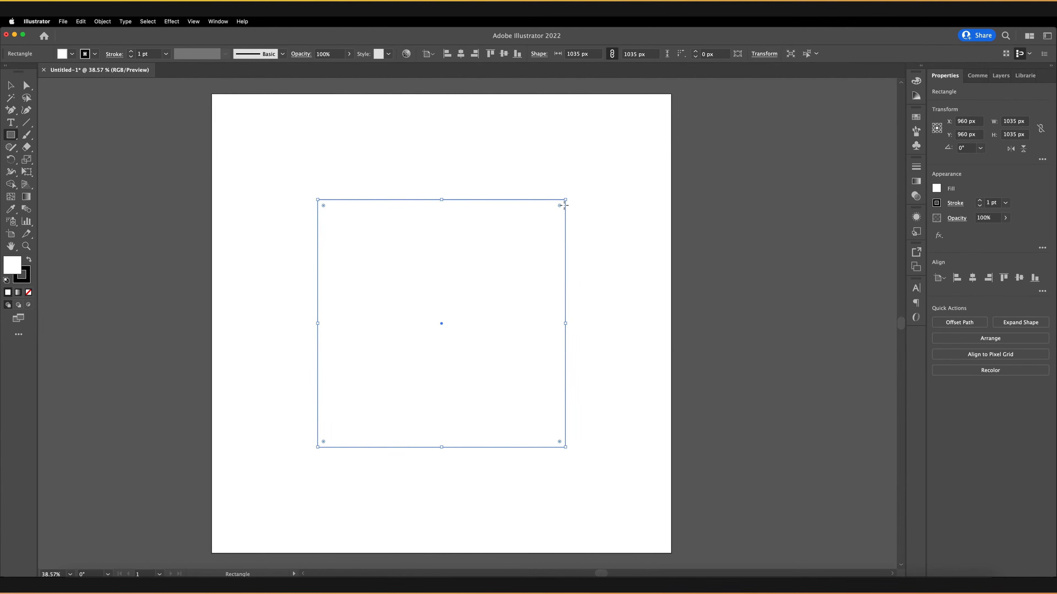
Round the square's corners with the live corner widgets, then drag them back to sharp corners.
left_click_drag(558, 205, 449, 345)
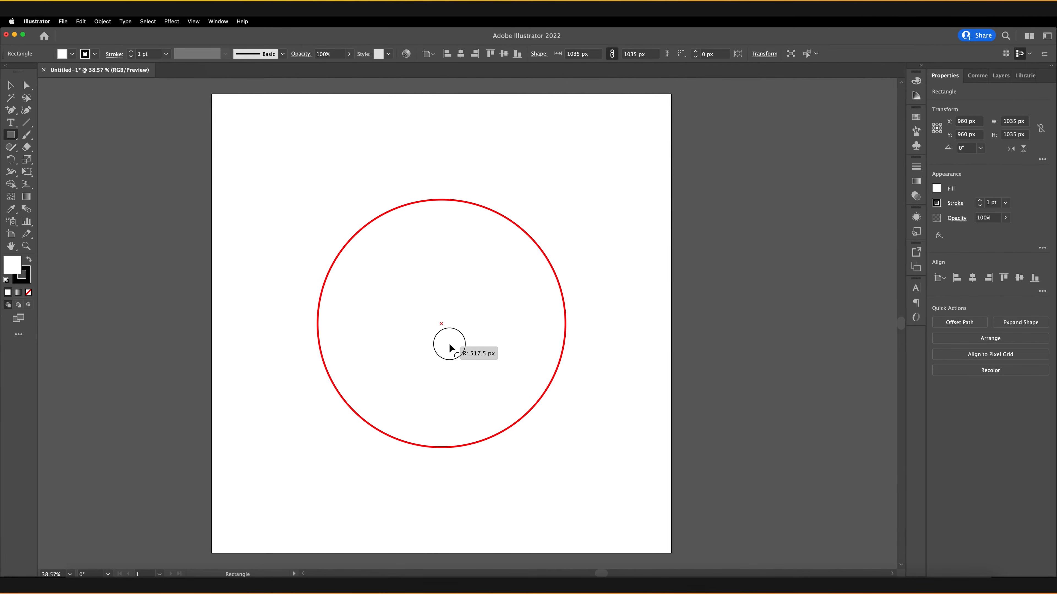
left_click_drag(450, 345, 495, 275)
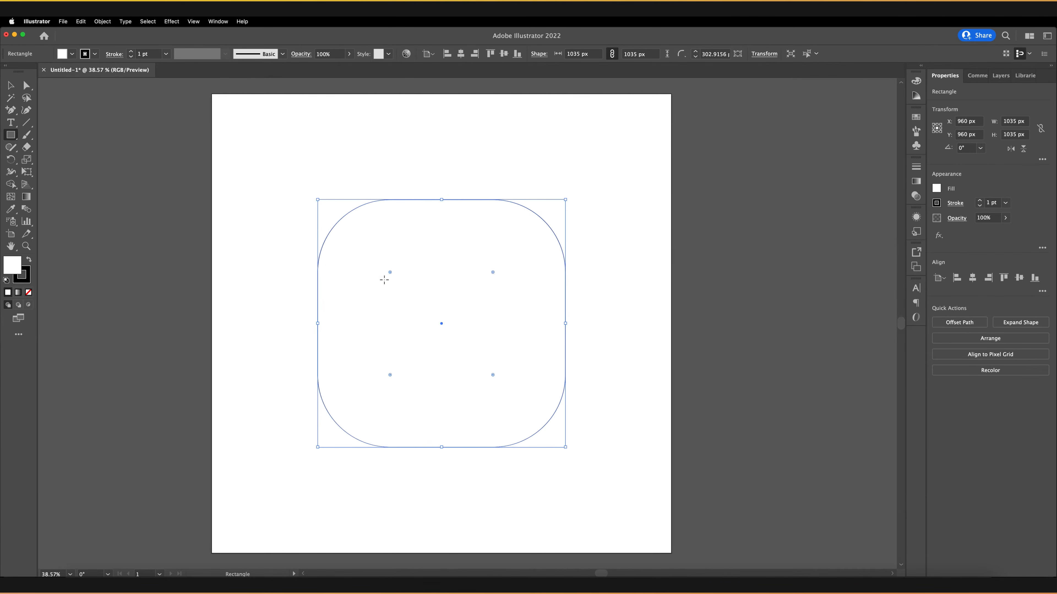
mouse_move(390, 272)
left_mouse_down()
mouse_move(415, 290)
mouse_move(384, 266)
mouse_move(400, 279)
left_mouse_up()
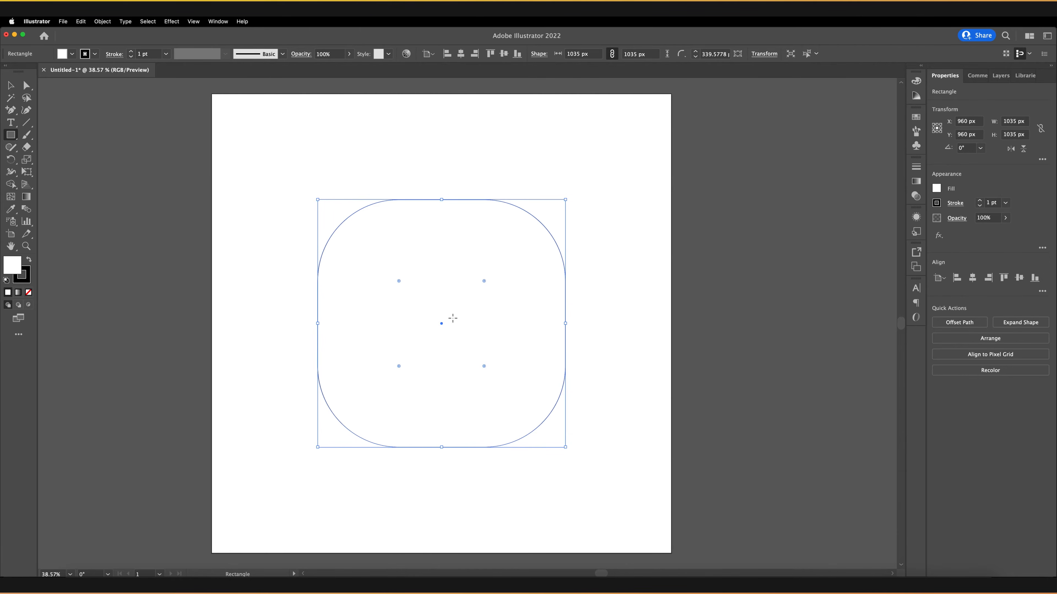
left_click_drag(483, 281, 590, 193)
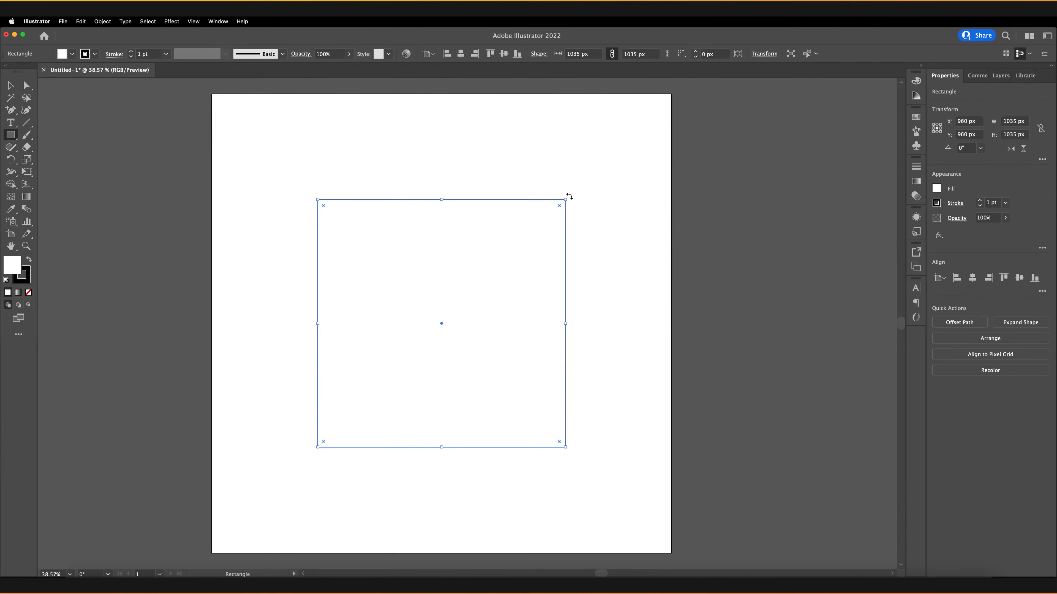
Rotate the square from outside a corner, undo the rotation, and delete the square.
left_click_drag(569, 197, 585, 278)
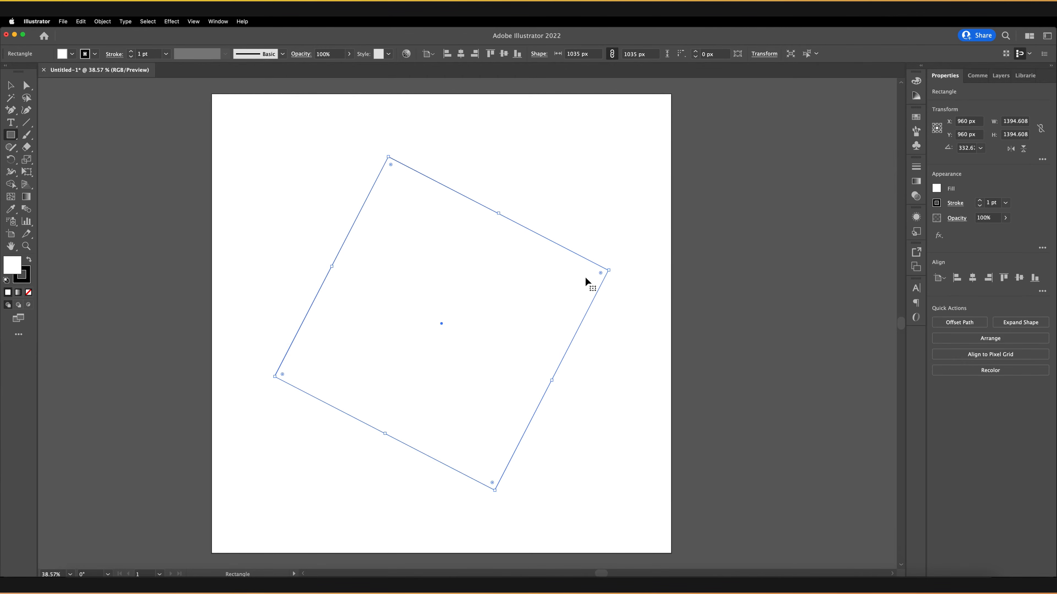
key("super+z")
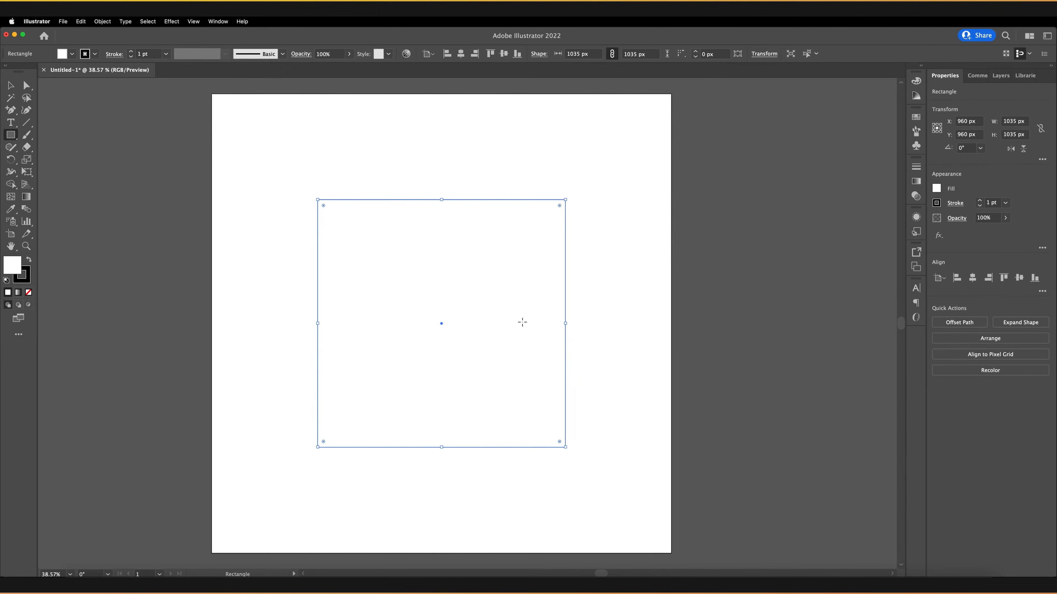
key("Delete")
Switch to the Polygon tool and create a 3-sided polygon with a 300 px radius at the artboard centre.
left_click(11, 136)
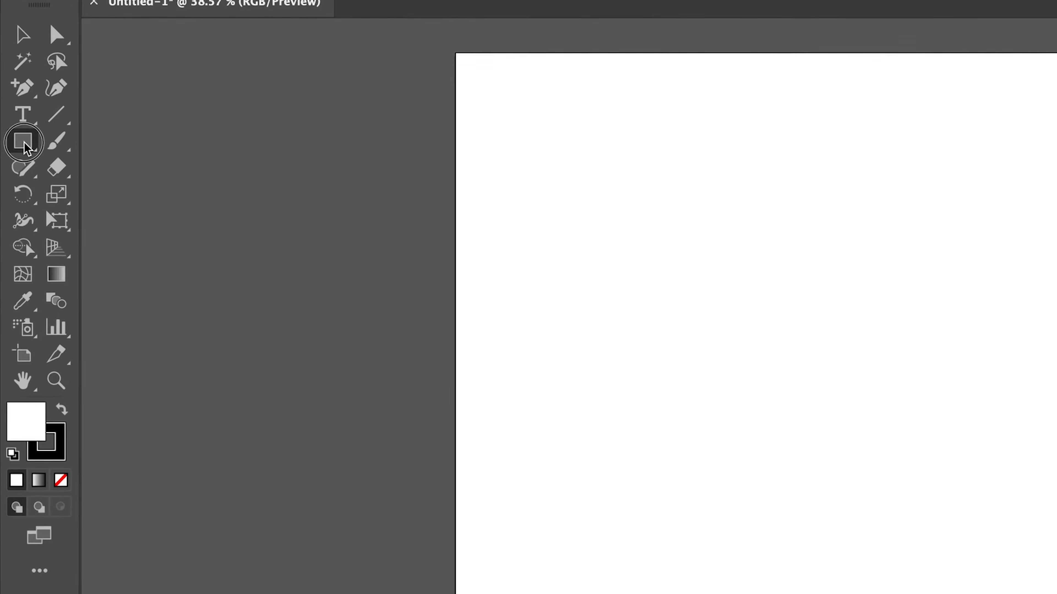
left_click(99, 223)
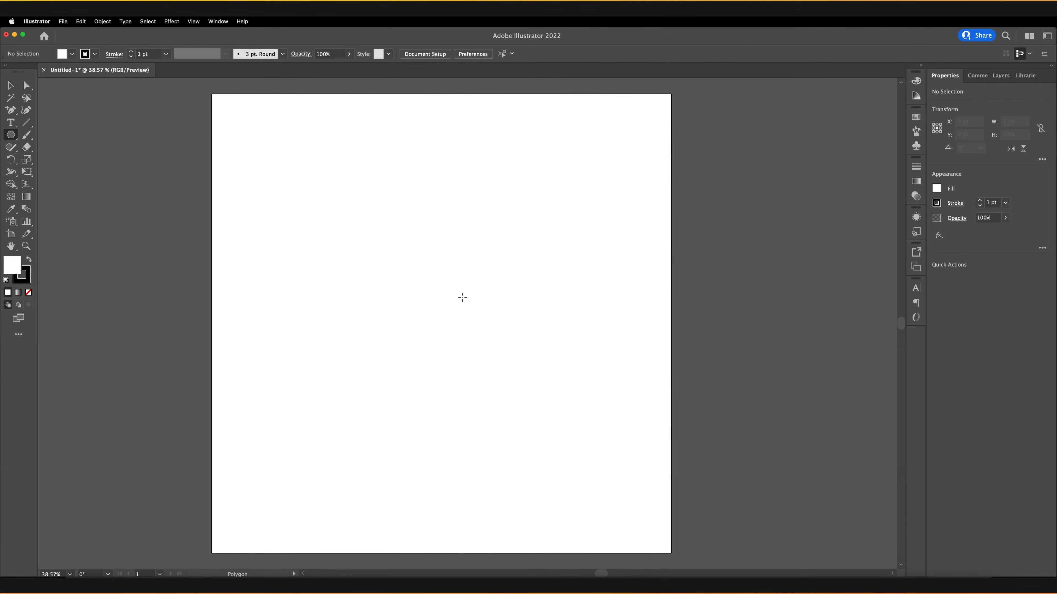
left_click(463, 297)
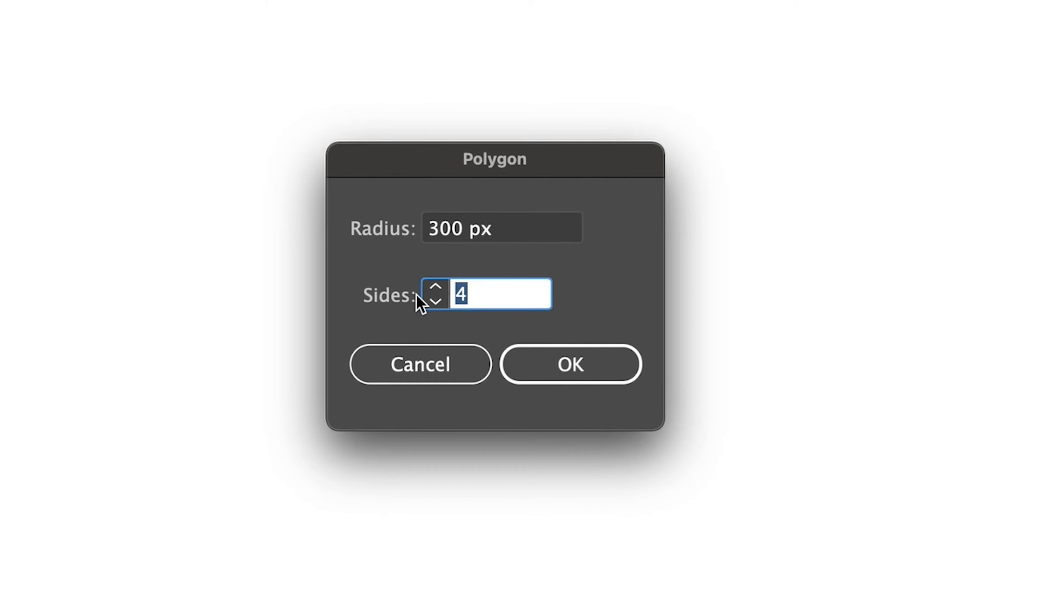
type("3")
key("Return")
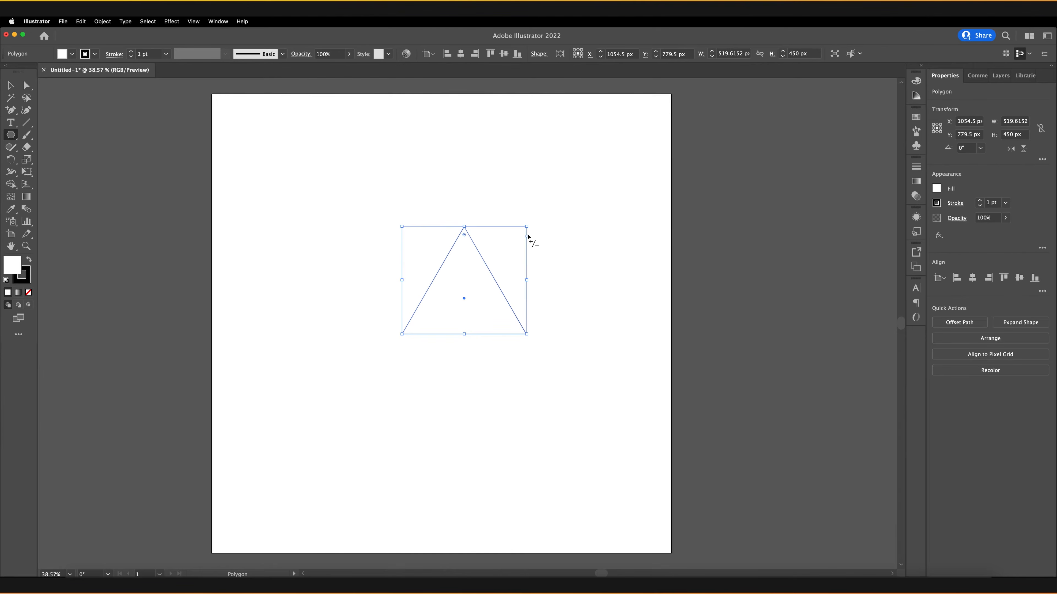
Create a 5-sided polygon with the Polygon tool to the left of the triangle.
mouse_move(464, 234)
left_mouse_down()
mouse_move(462, 254)
mouse_move(467, 226)
left_mouse_up()
left_click(311, 268)
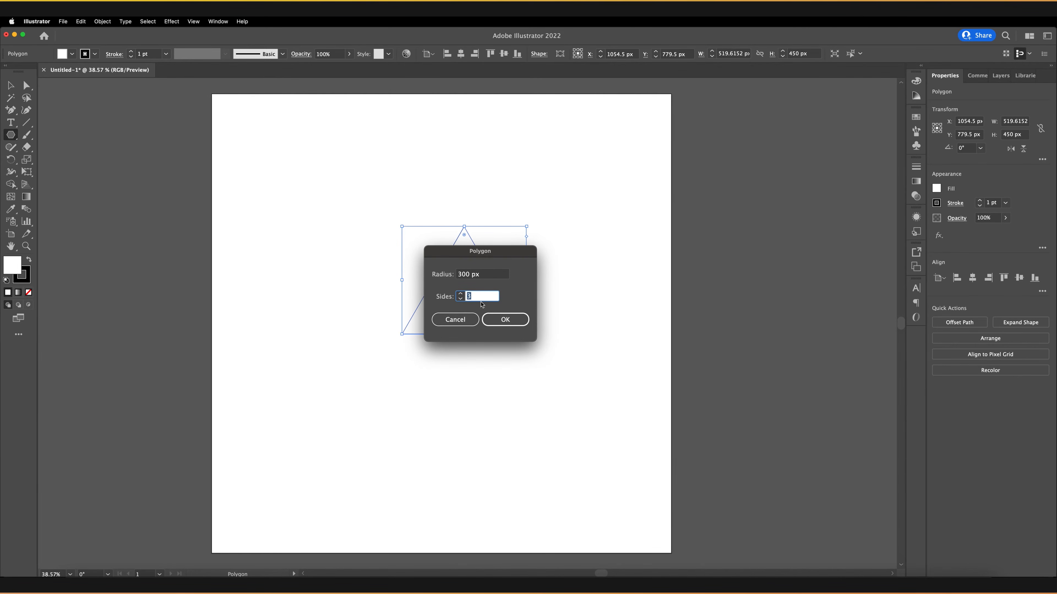
type("5")
left_click(500, 321)
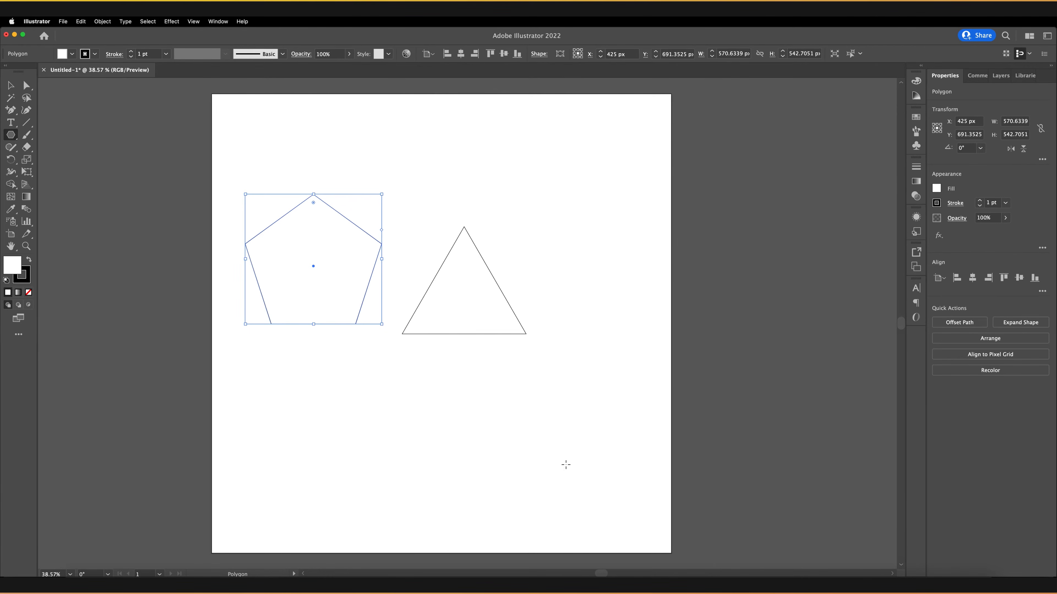
Create a 6-sided polygon below the triangle.
left_click(502, 449)
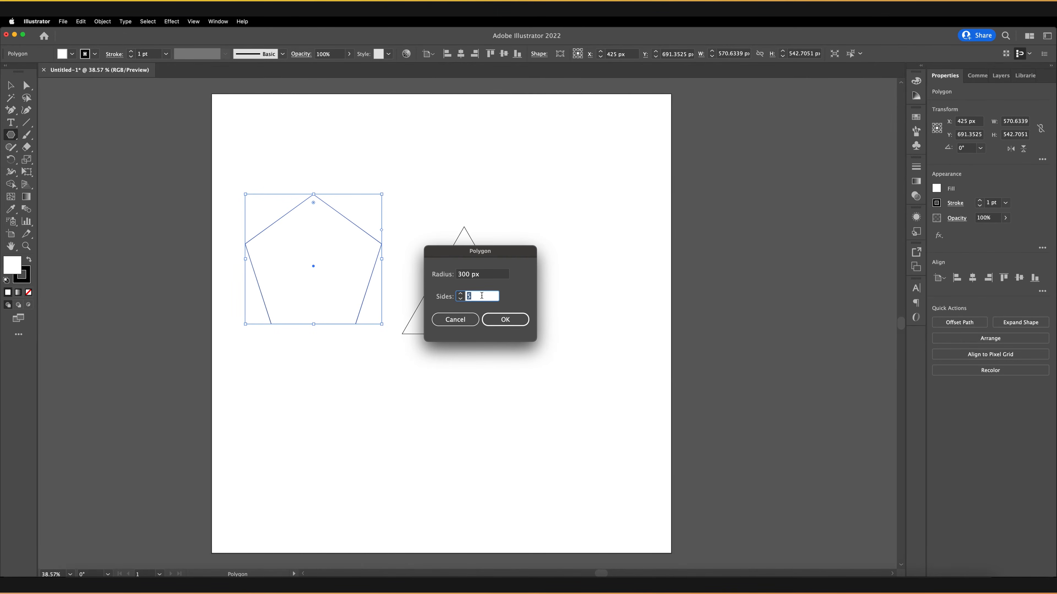
type("6")
key("Return")
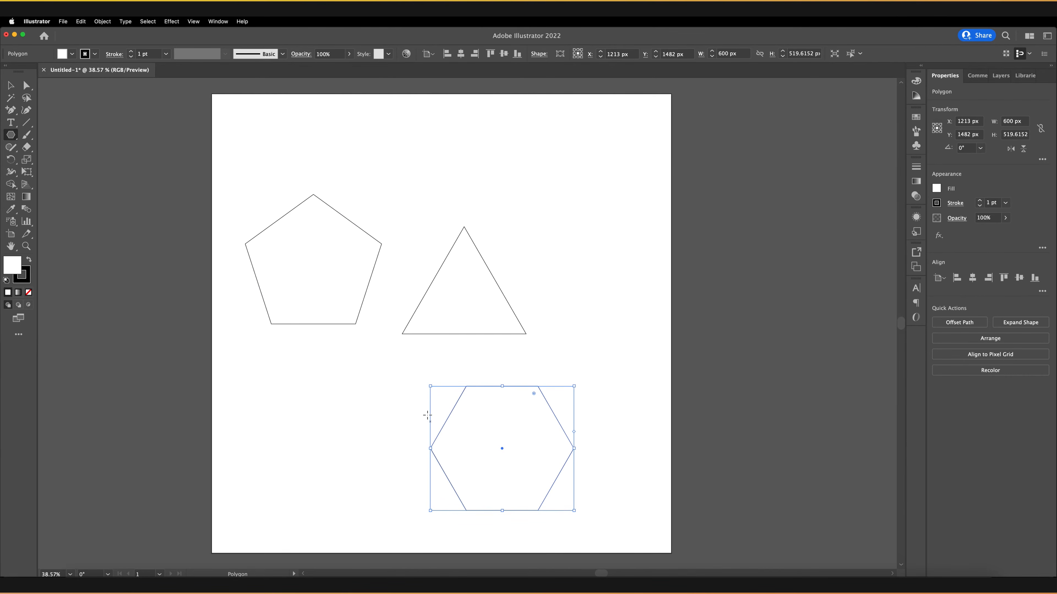
Create a 4-sided polygon in the lower left of the artboard and switch to the Selection tool.
left_click(320, 405)
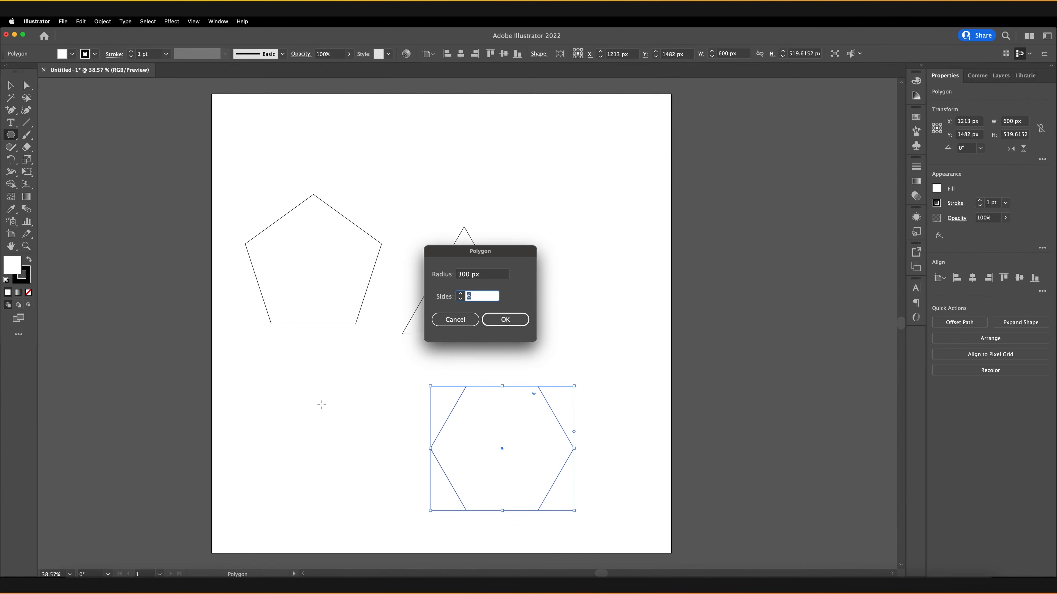
type("4")
key("Return")
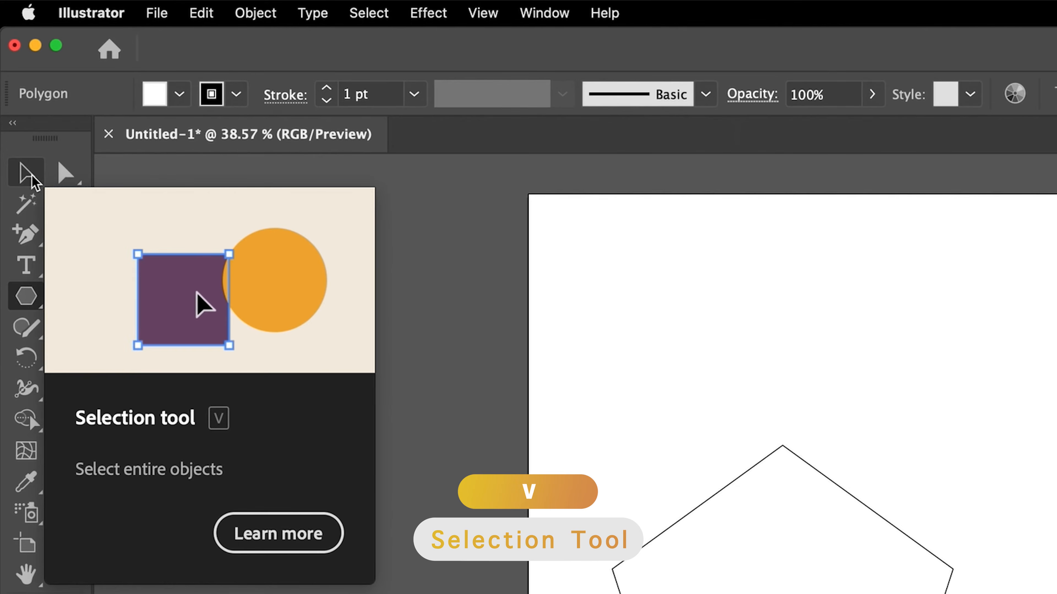
key("v")
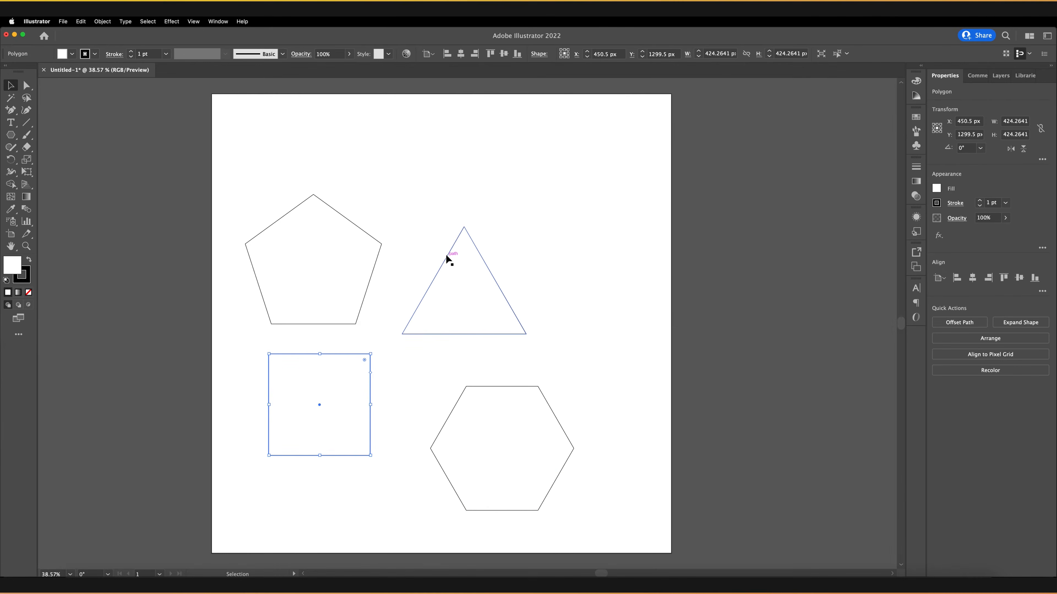
Delete the triangle, the square and the hexagon from the artboard.
left_click(446, 254)
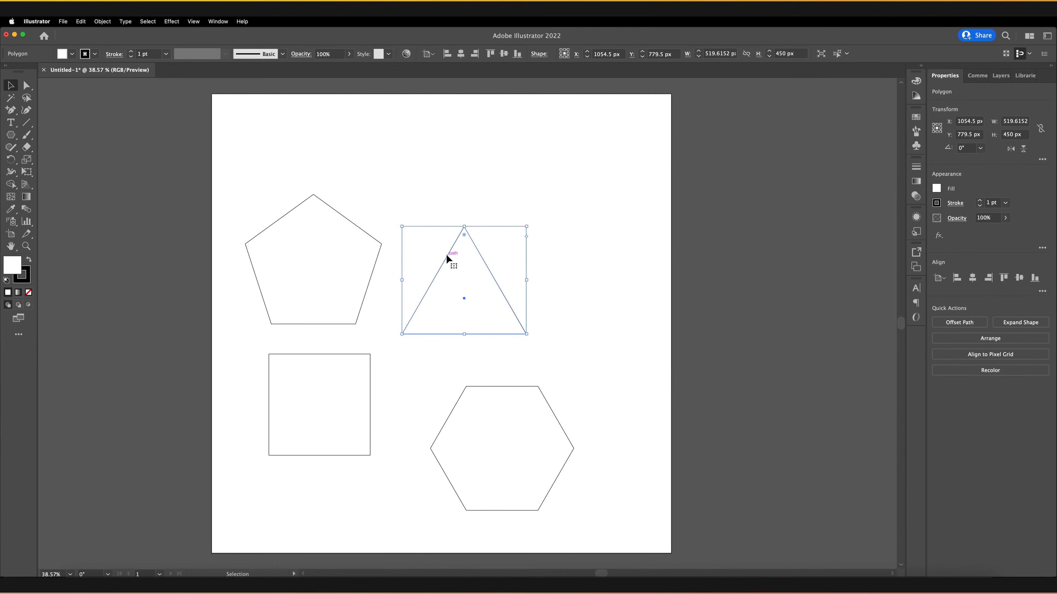
key("Delete")
left_click(365, 354)
key("Delete")
left_click(491, 386)
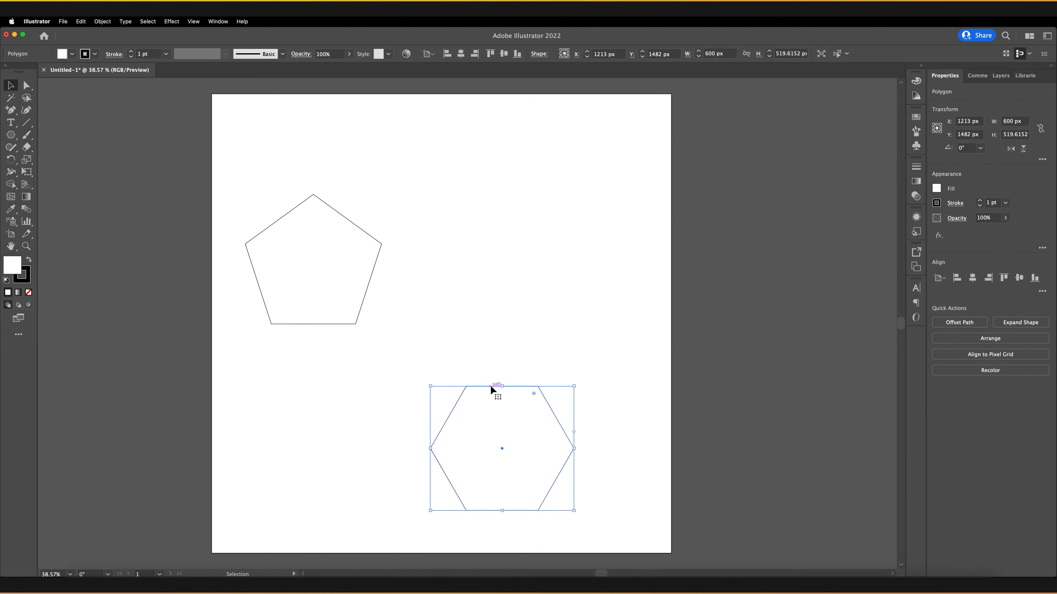
key("Delete")
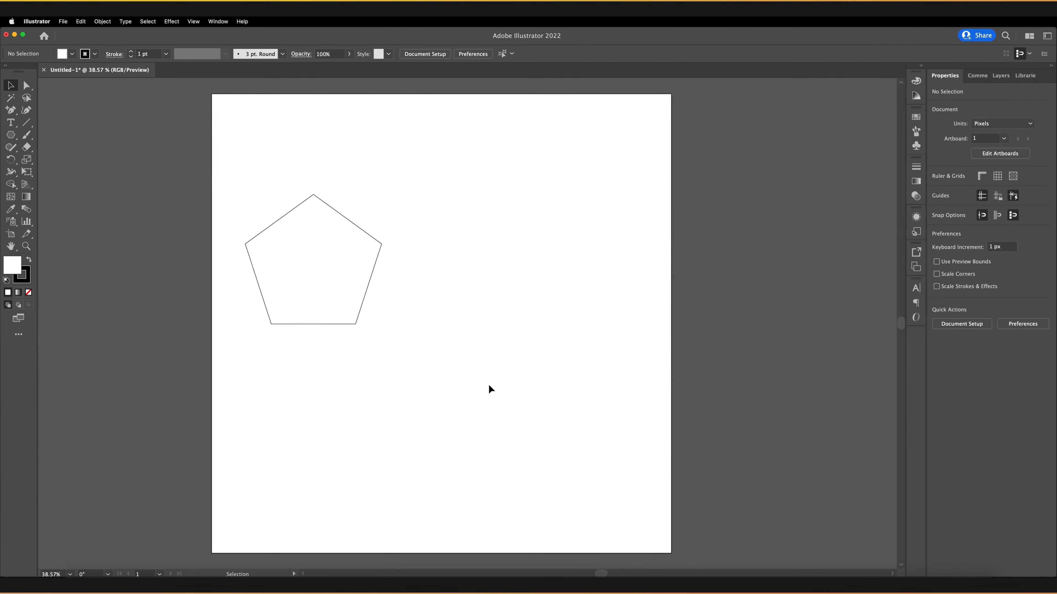
Select the pentagon and centre it horizontally and vertically on the artboard.
left_click_drag(416, 167, 231, 342)
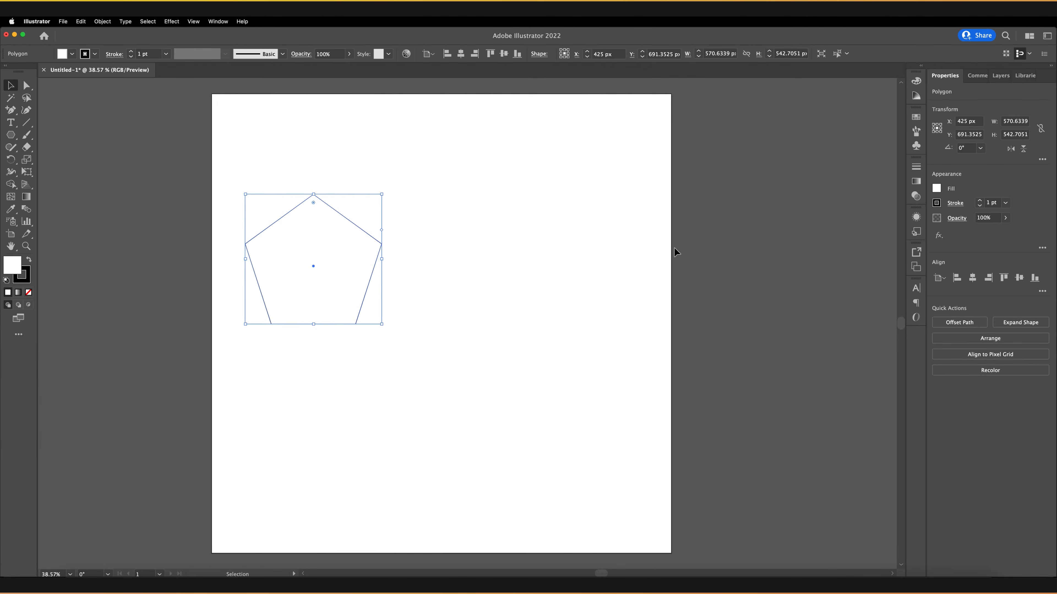
left_click(975, 281)
left_click(1018, 278)
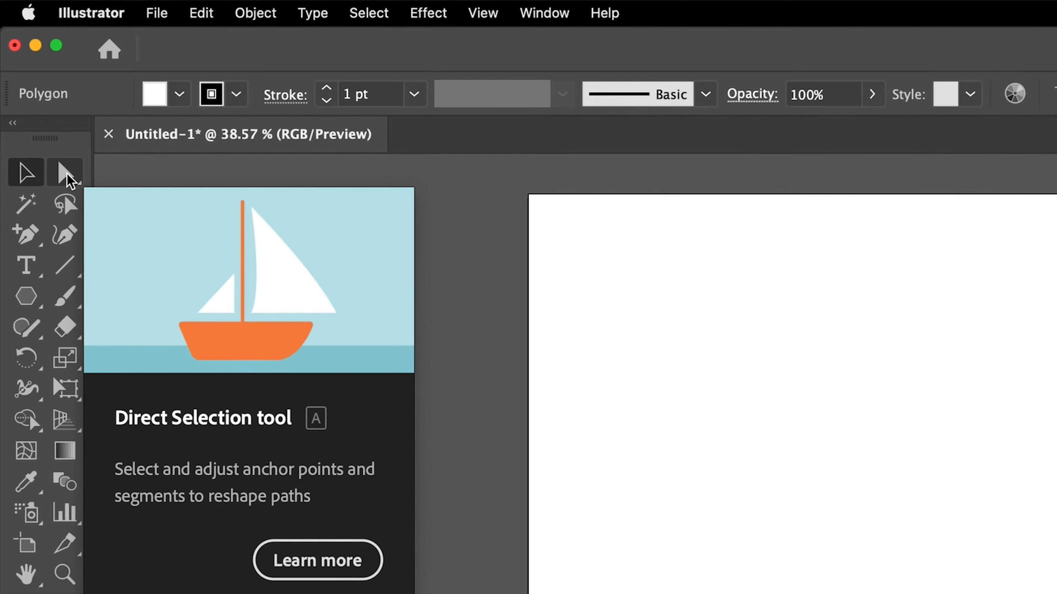
Switch to the Direct Selection tool, select the pentagon's right anchor point and drag it down and outward.
key("a")
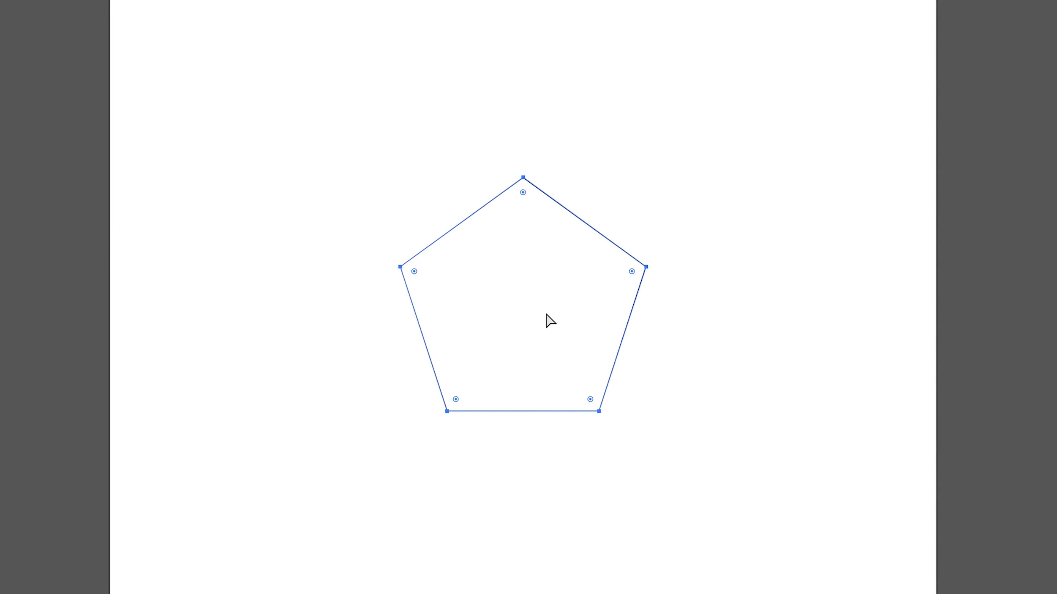
left_click(655, 175)
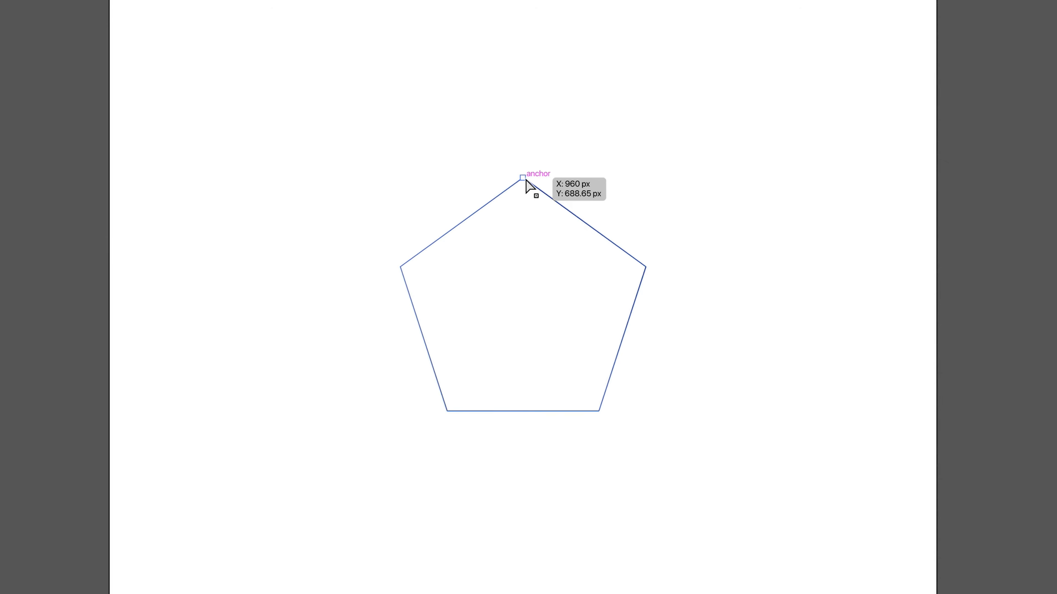
left_click(646, 267)
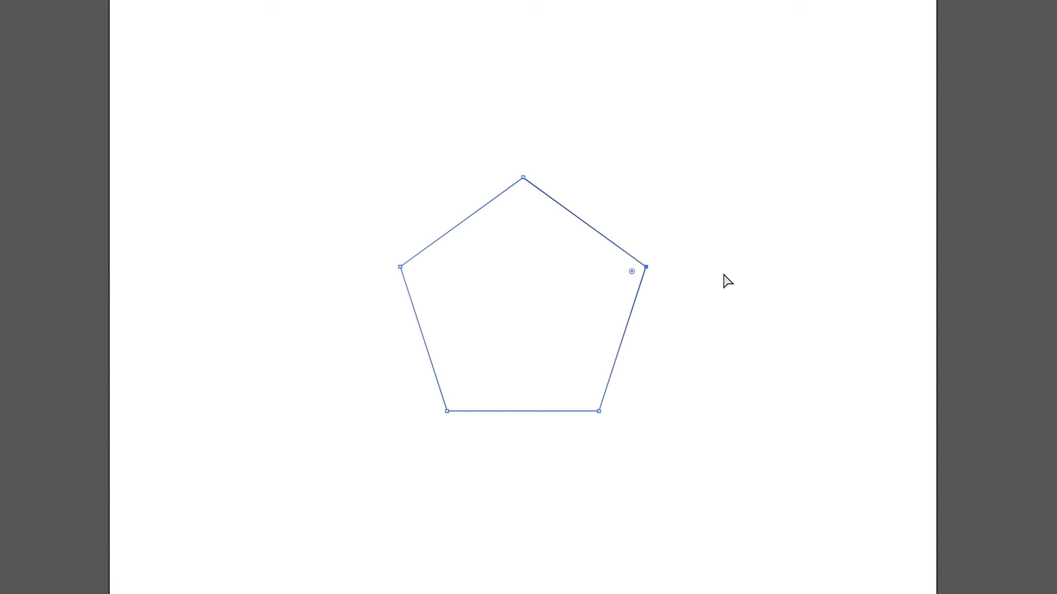
left_click(646, 267)
left_click_drag(646, 267, 817, 374)
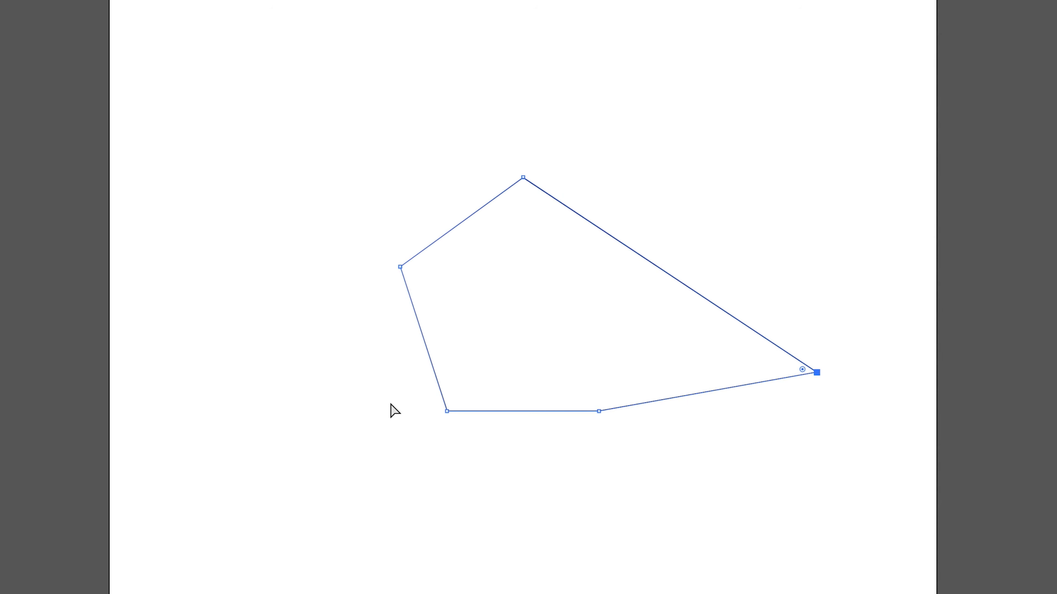
Drag the pentagon's remaining anchor points to new positions to distort the shape.
left_click_drag(447, 412, 541, 310)
left_click_drag(599, 411, 507, 475)
left_click_drag(401, 267, 354, 377)
left_click_drag(541, 311, 680, 333)
left_click_drag(508, 474, 782, 47)
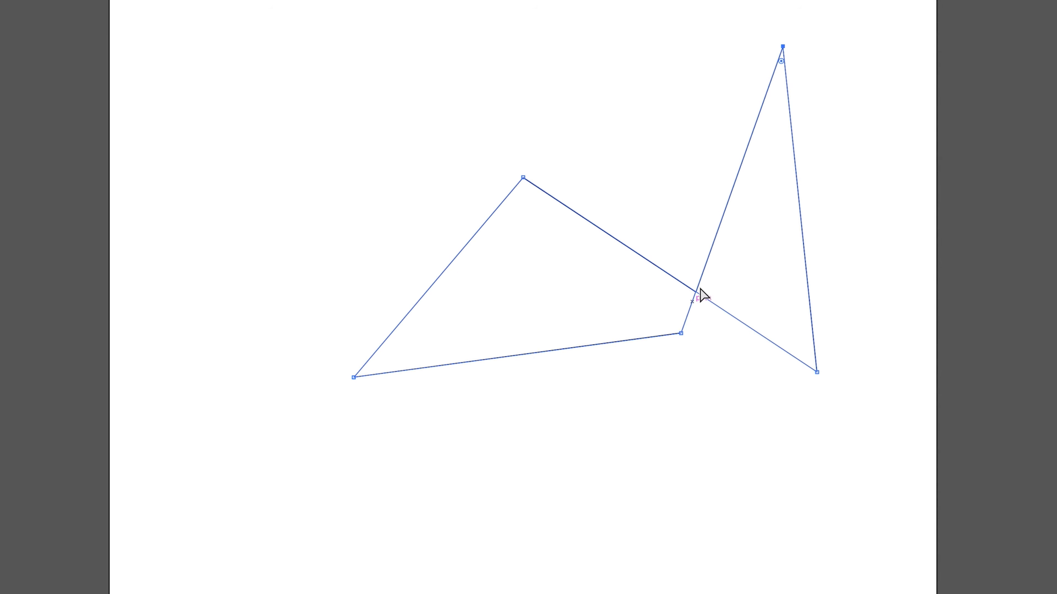
left_click_drag(527, 180, 521, 440)
left_click_drag(681, 333, 757, 464)
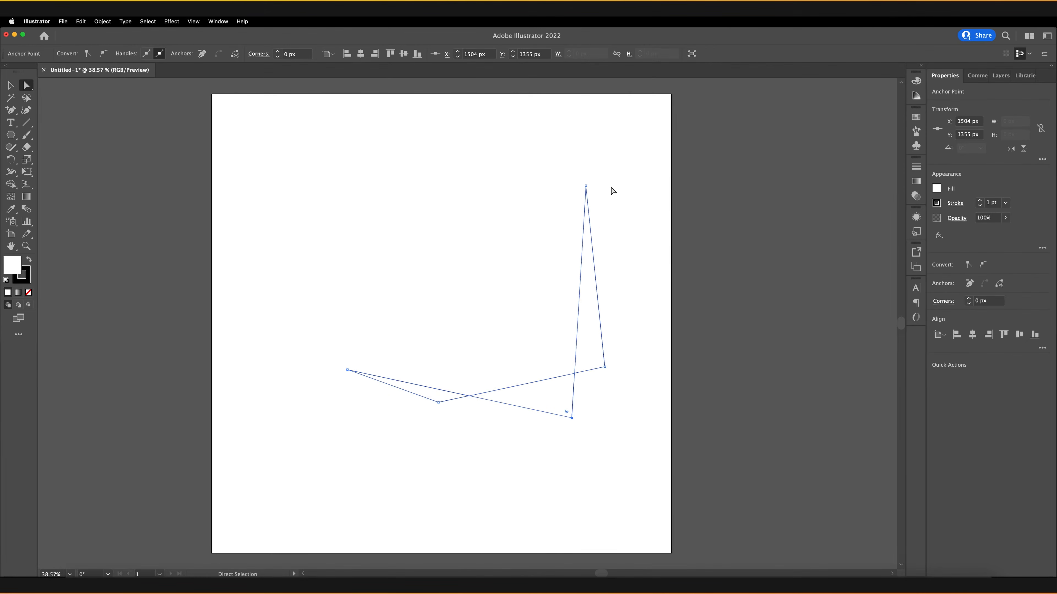
Select all anchors of the distorted path and delete it.
left_click_drag(627, 154, 320, 434)
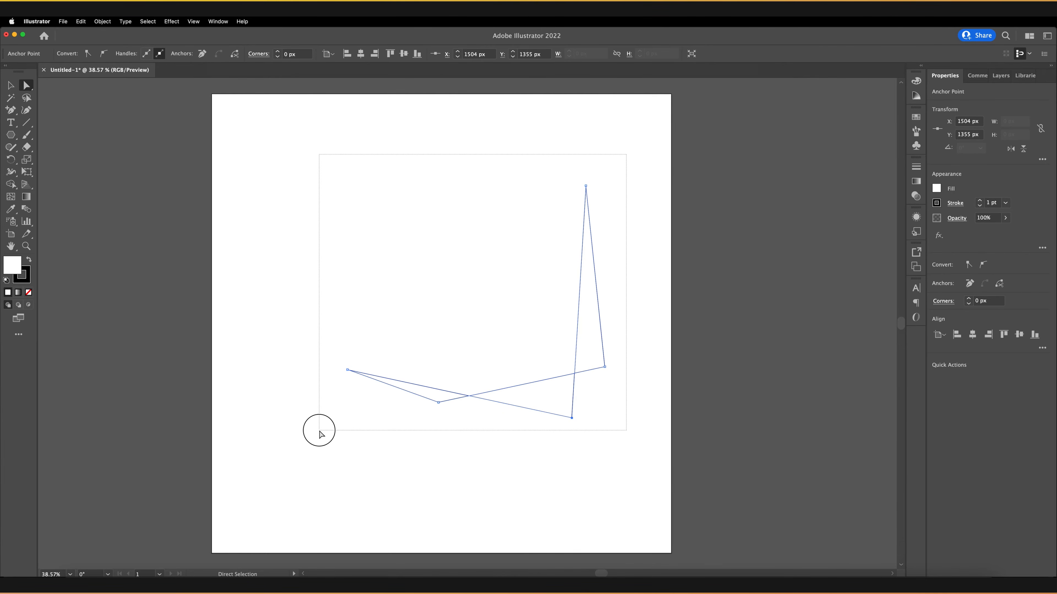
left_click_drag(321, 434, 321, 434)
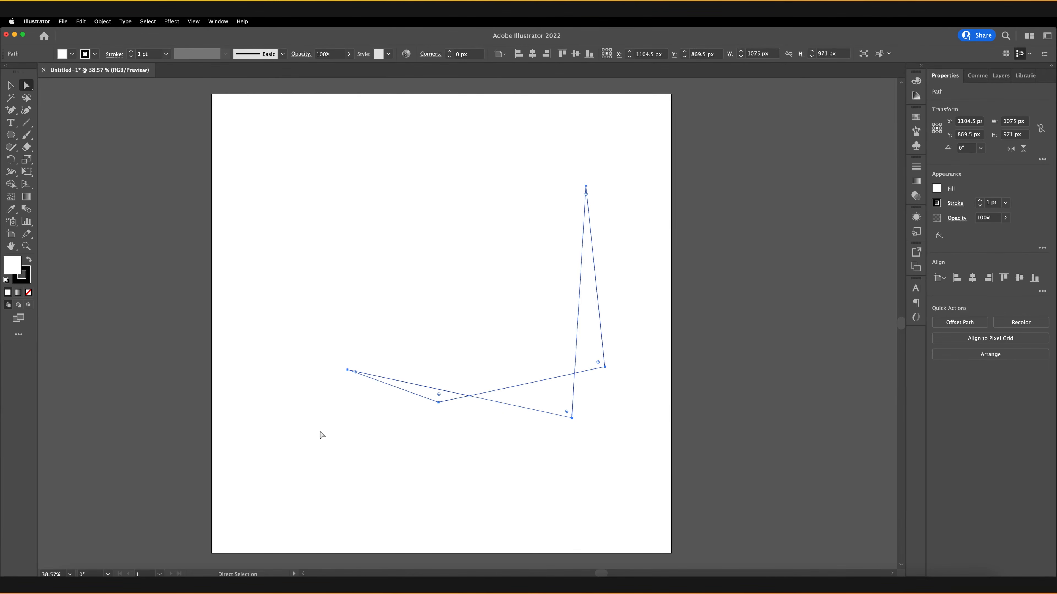
key("Delete")
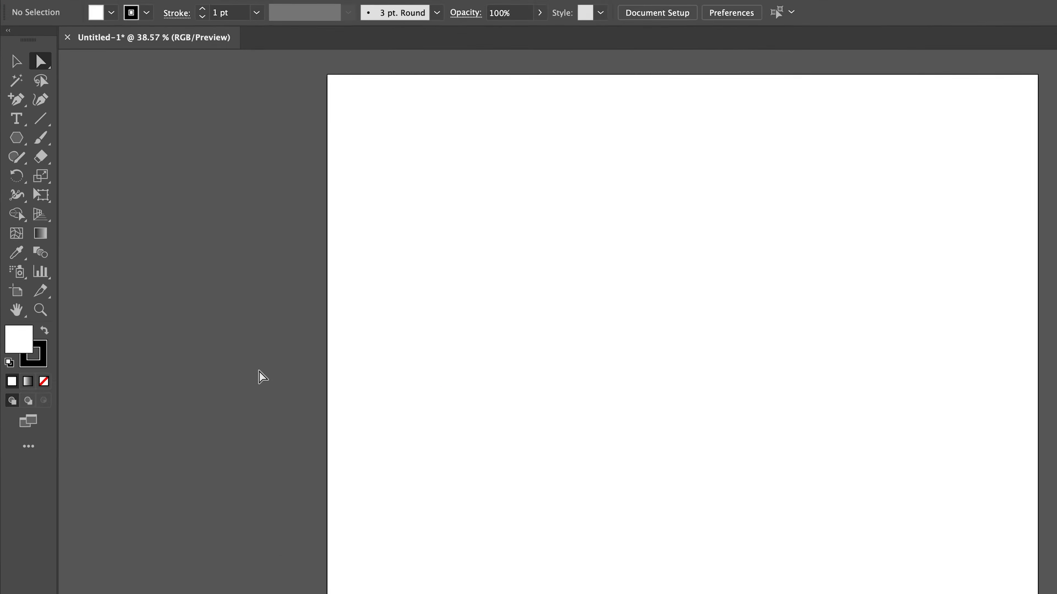
Switch to the Ellipse tool and draw a circle about 872 px wide in the artboard centre.
left_click(19, 140)
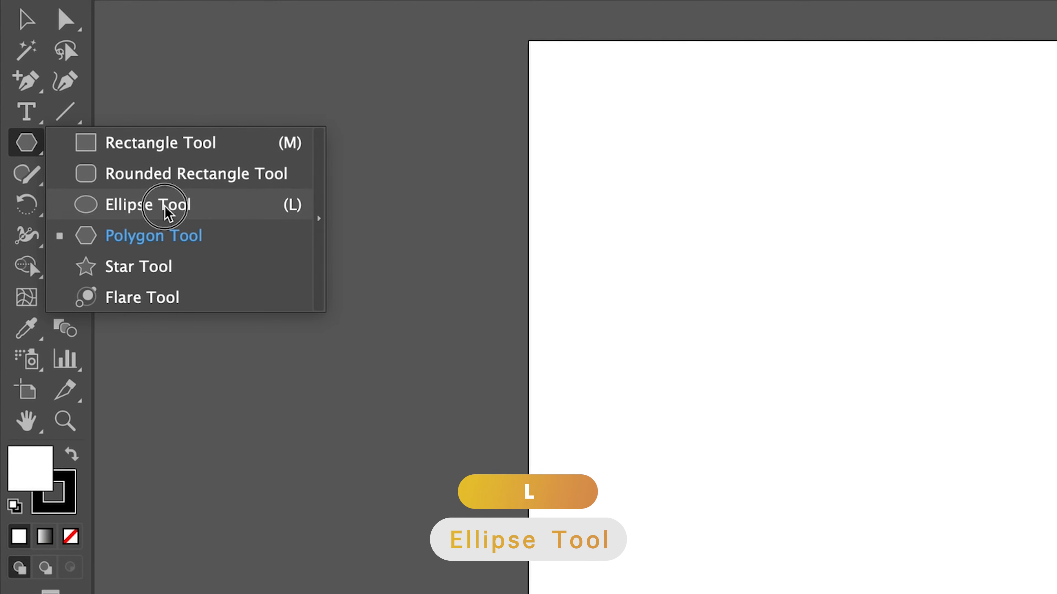
left_click(147, 206)
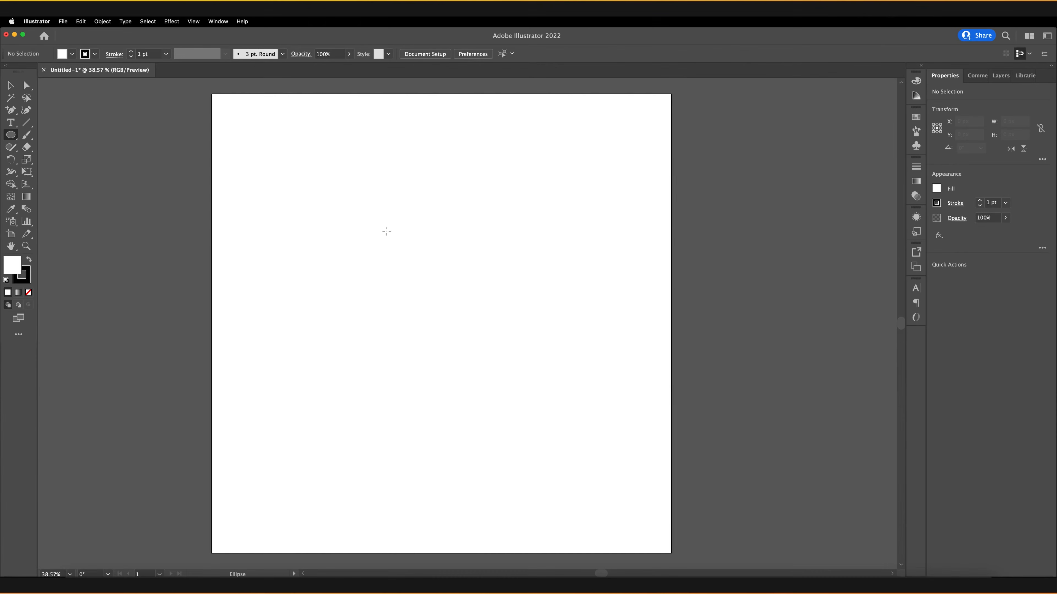
left_click_drag(728, 289, 731, 292)
left_click_drag(355, 210, 560, 414)
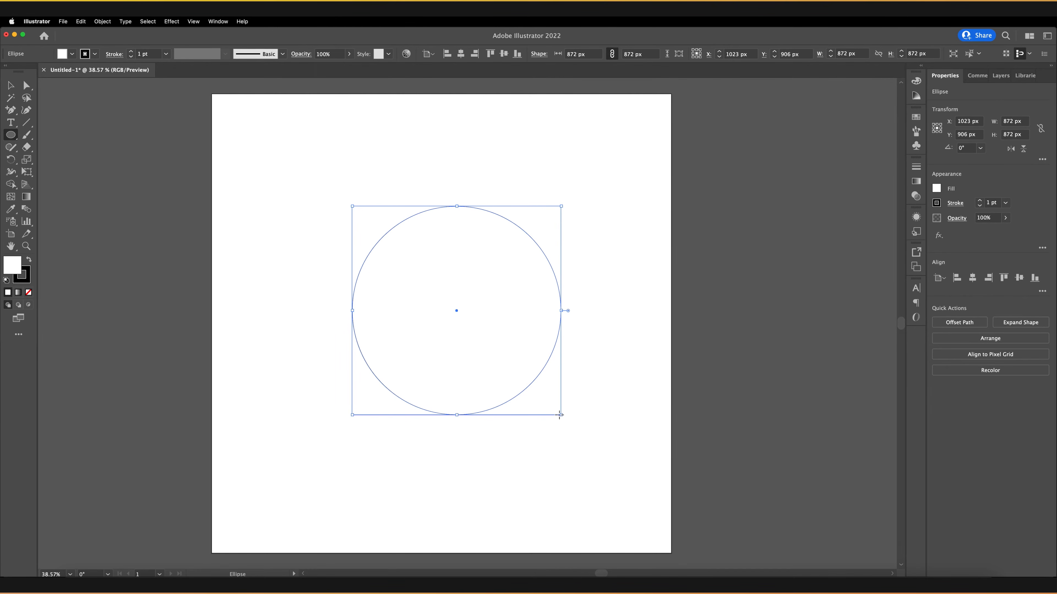
Switch to Direct Selection, select the circle's anchor points one by one, and drag the right anchor's upper handle outward.
key("a")
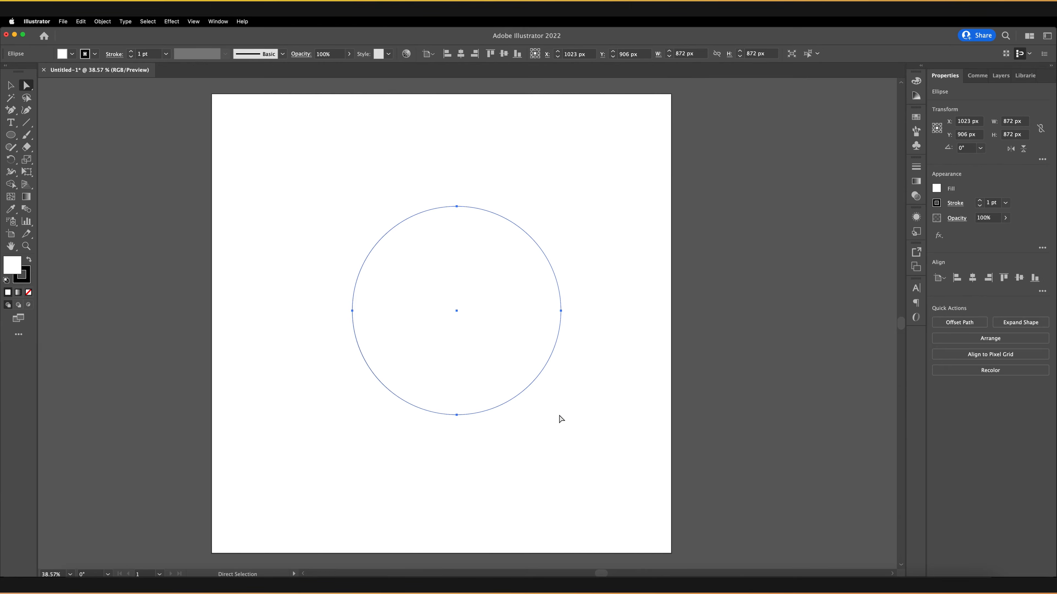
left_click(588, 310)
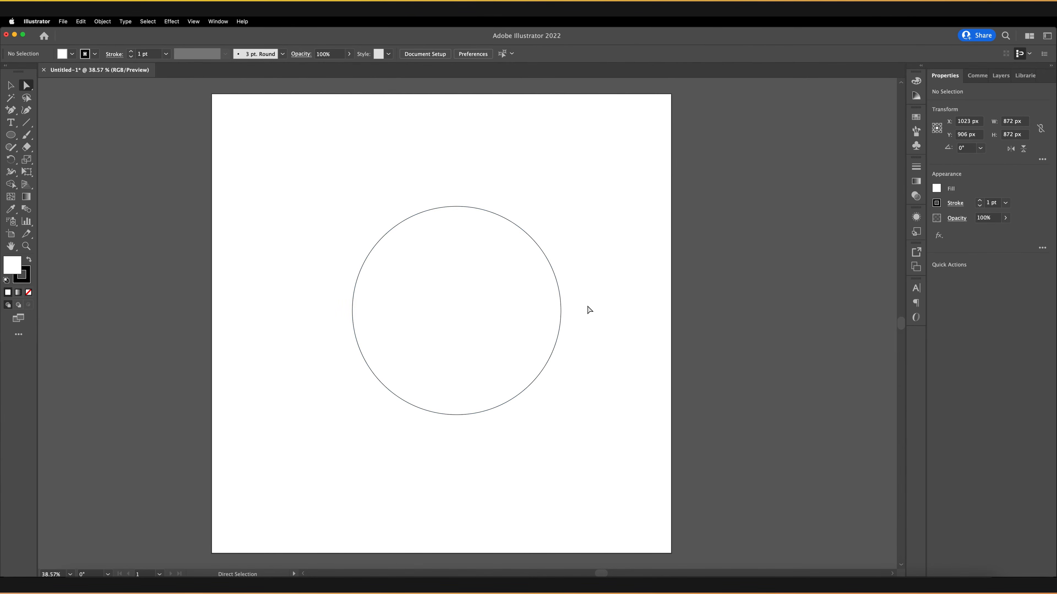
left_click(560, 311)
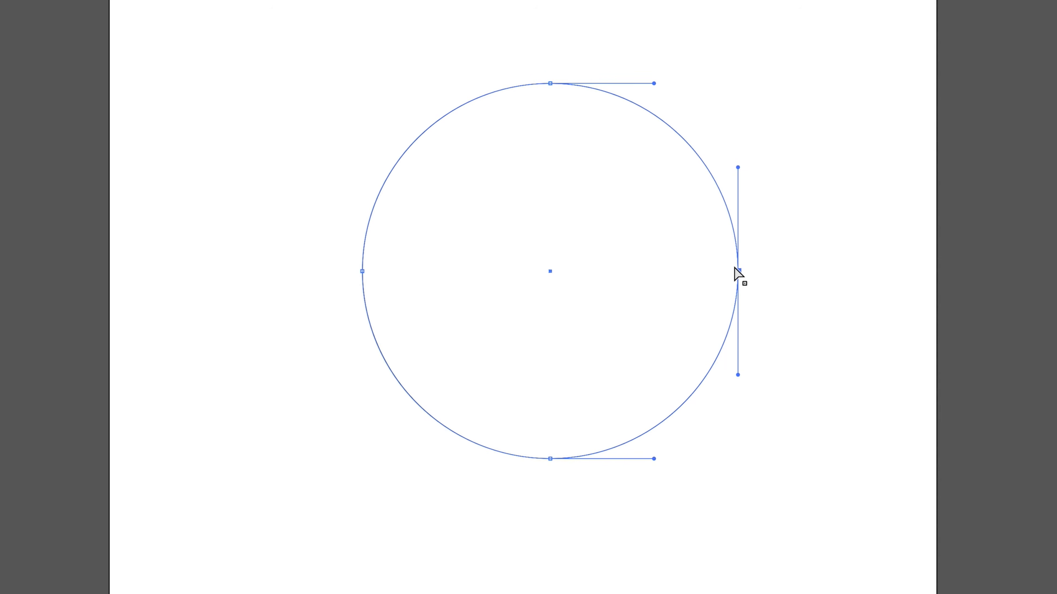
left_click(737, 269)
left_click(550, 83)
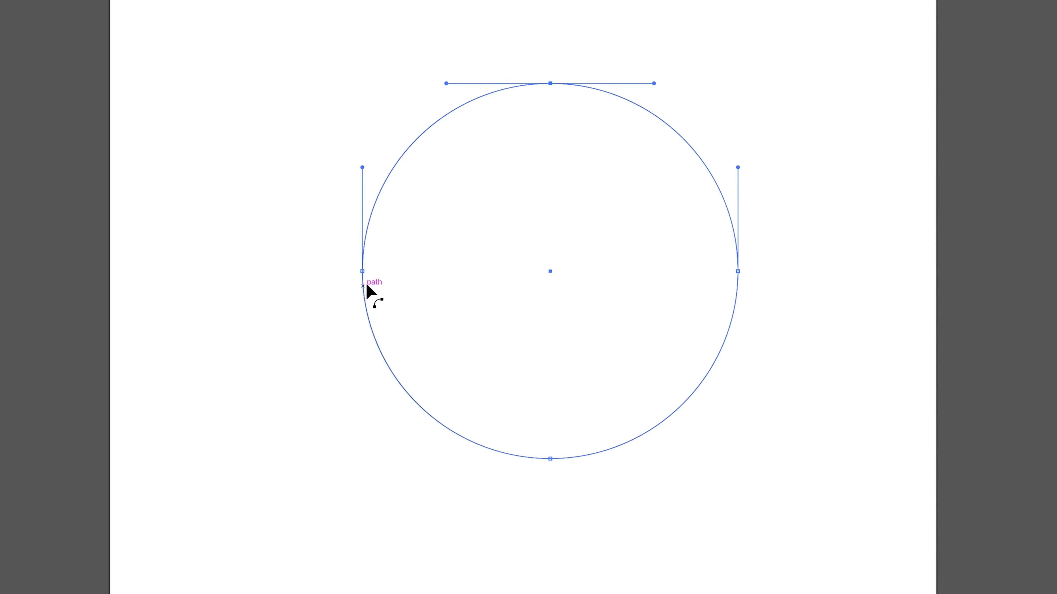
left_click(362, 271)
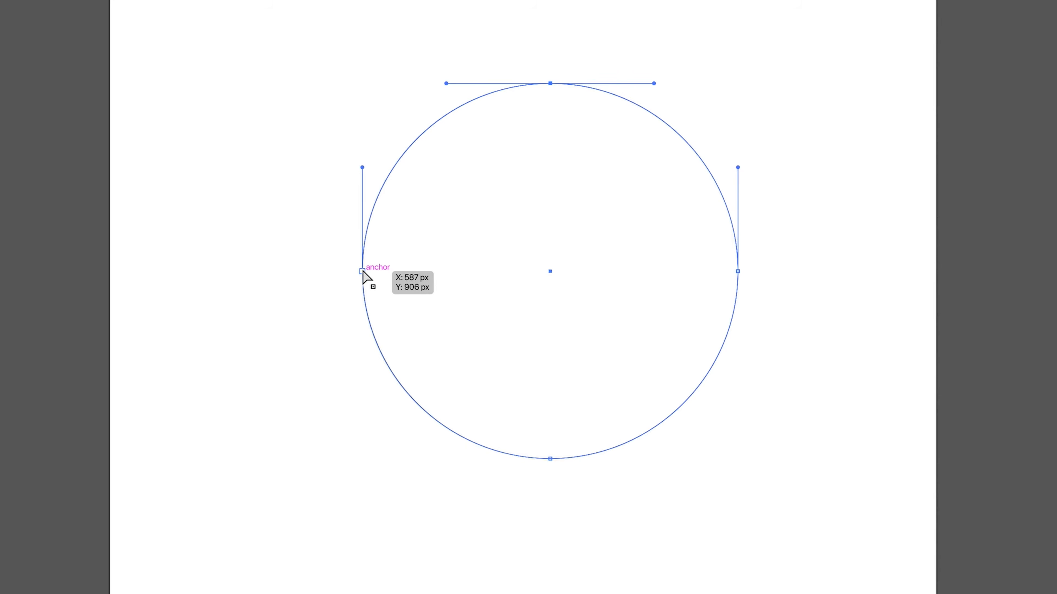
left_click(737, 271)
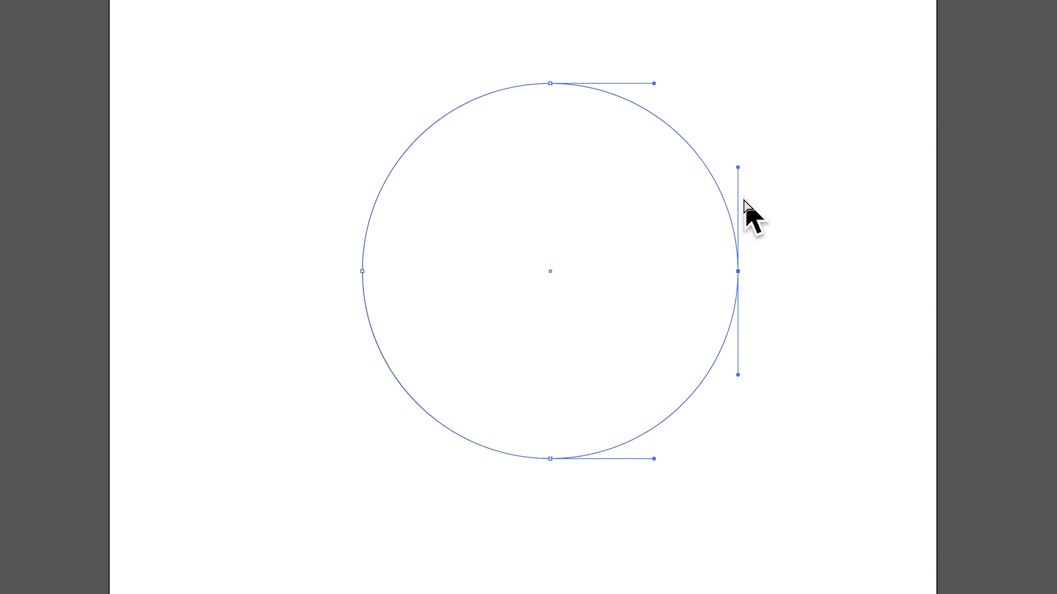
left_click(737, 168)
left_click_drag(737, 168, 888, 148)
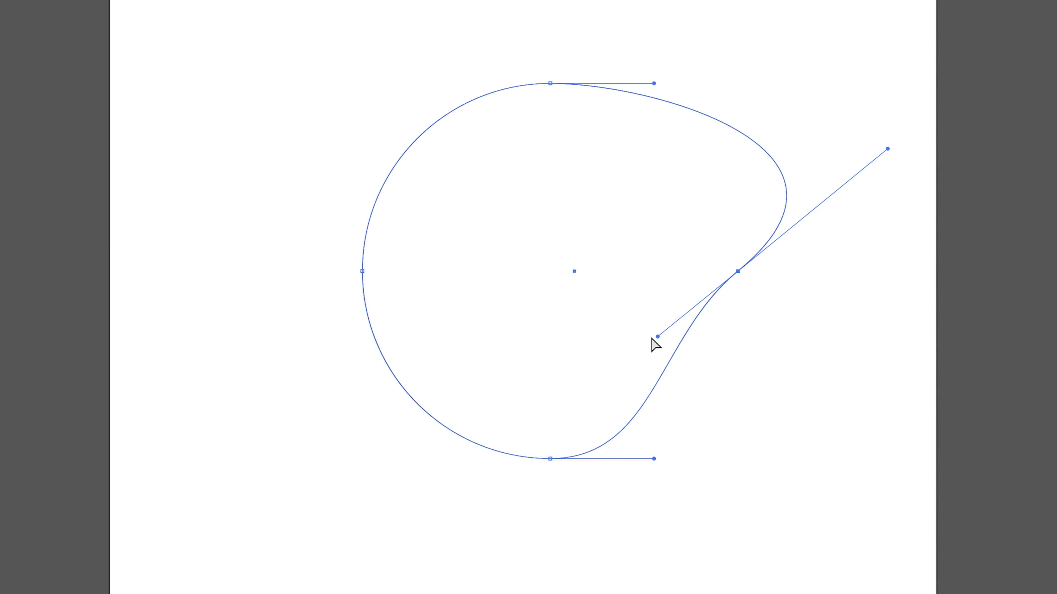
Drag the right anchor's lower handle and the top anchor's handle to bend the circle's curves.
left_click_drag(658, 337, 577, 54)
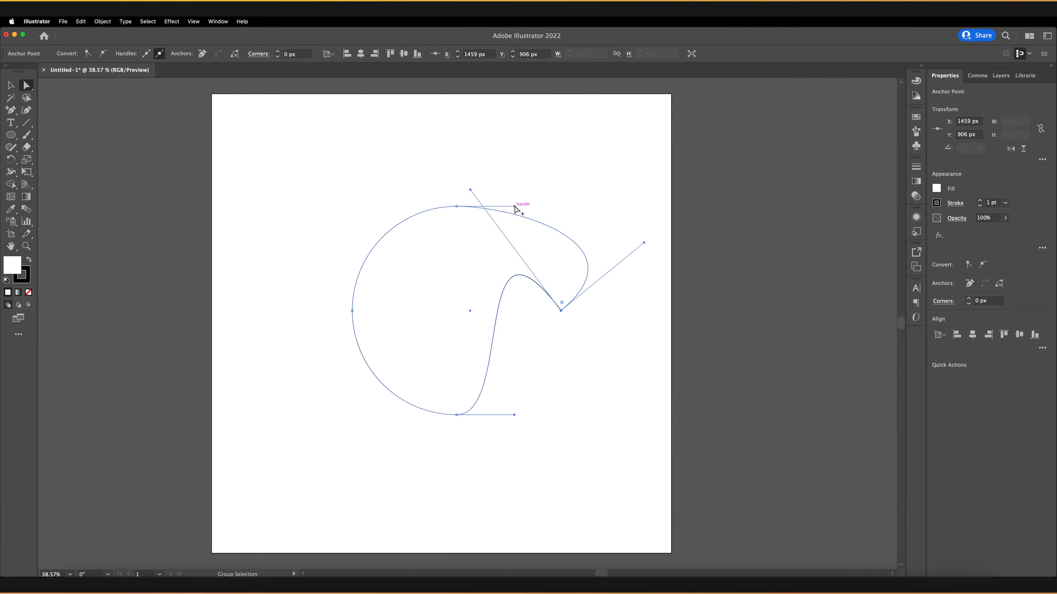
left_click_drag(514, 207, 379, 491)
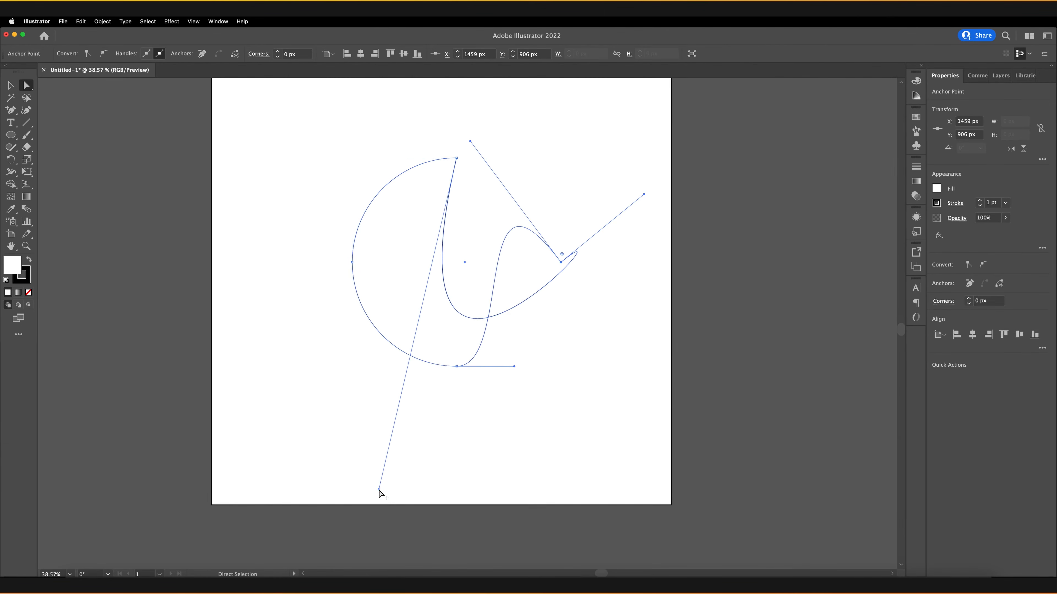
Select the whole reshaped path and delete it.
scroll(524, 270, "up", 5)
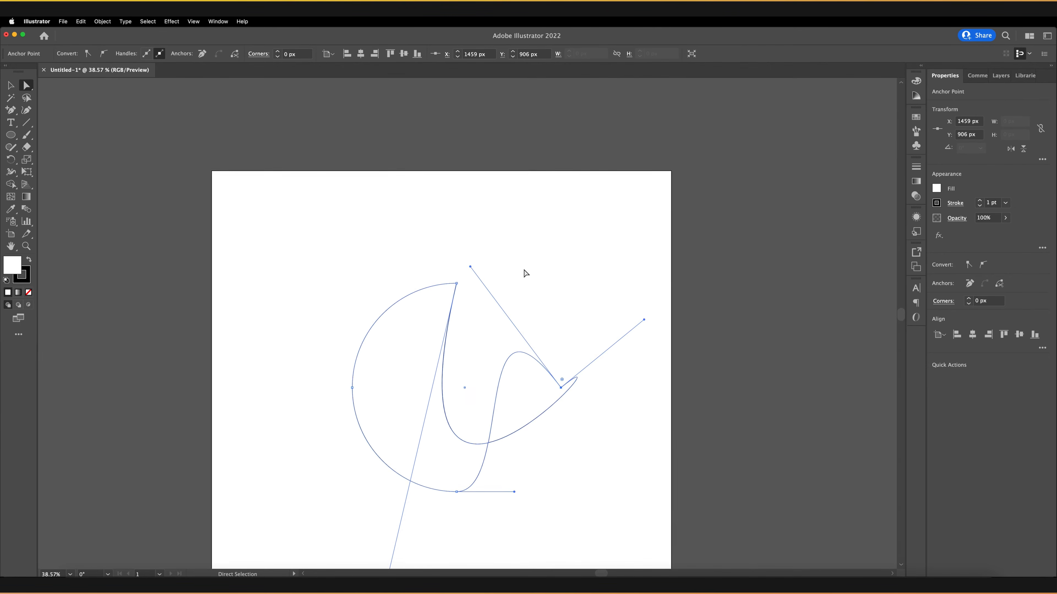
scroll(527, 271, "down", 3)
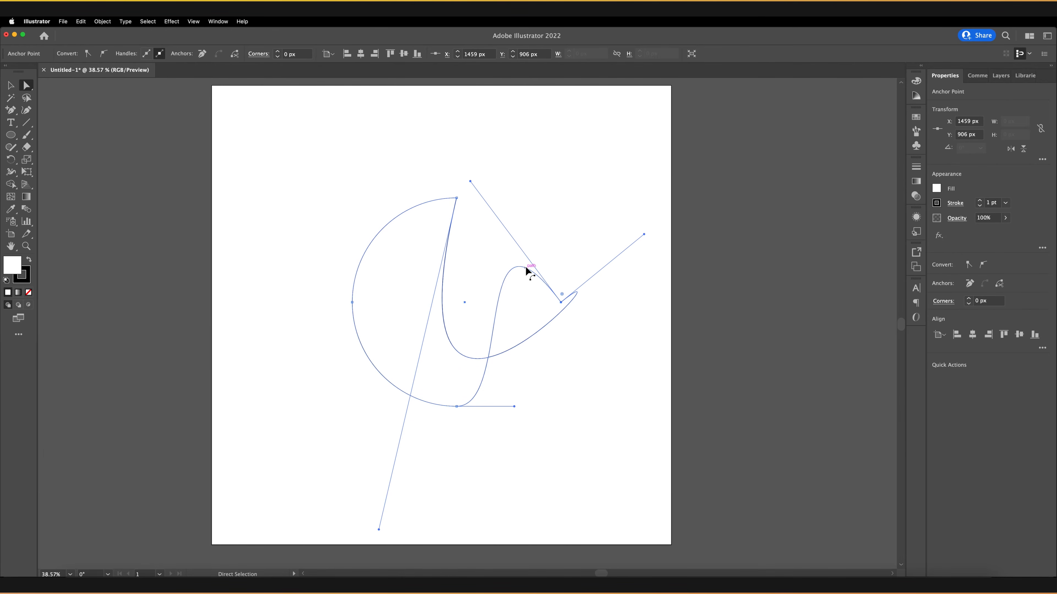
scroll(527, 272, "up", 1)
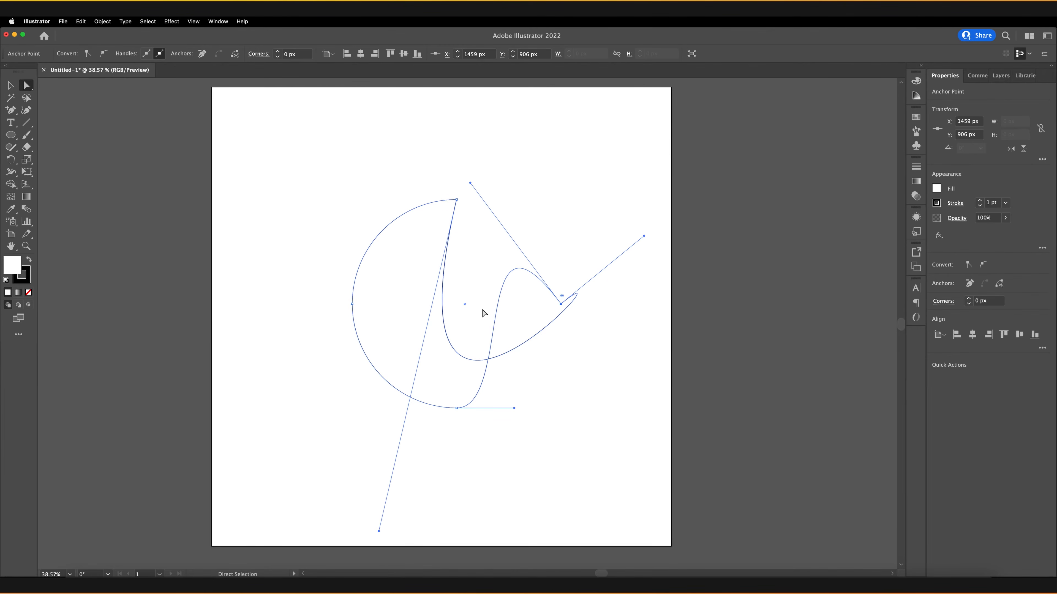
left_click_drag(314, 162, 624, 450)
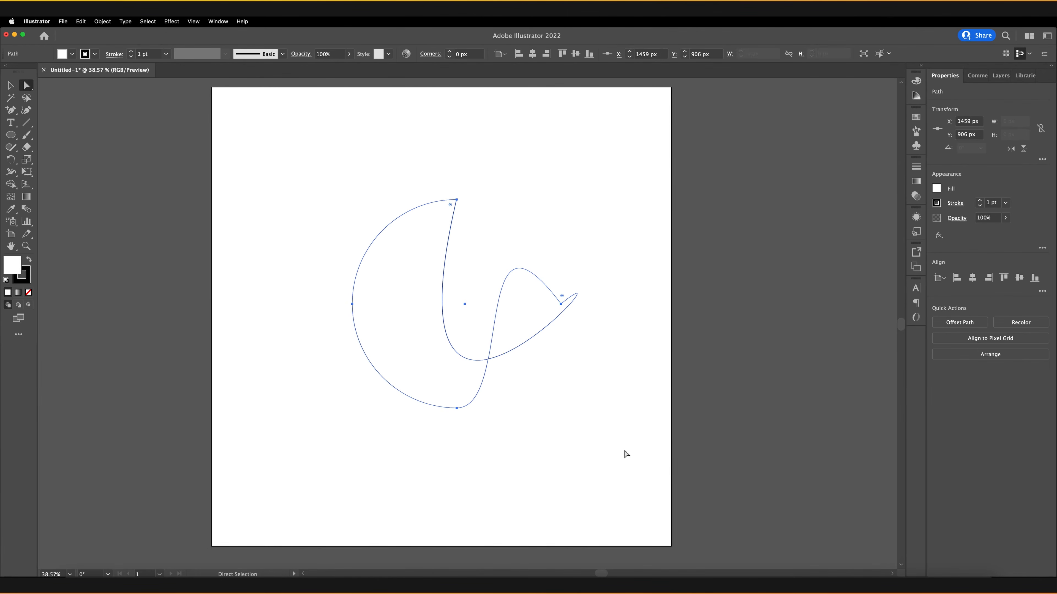
key("Delete")
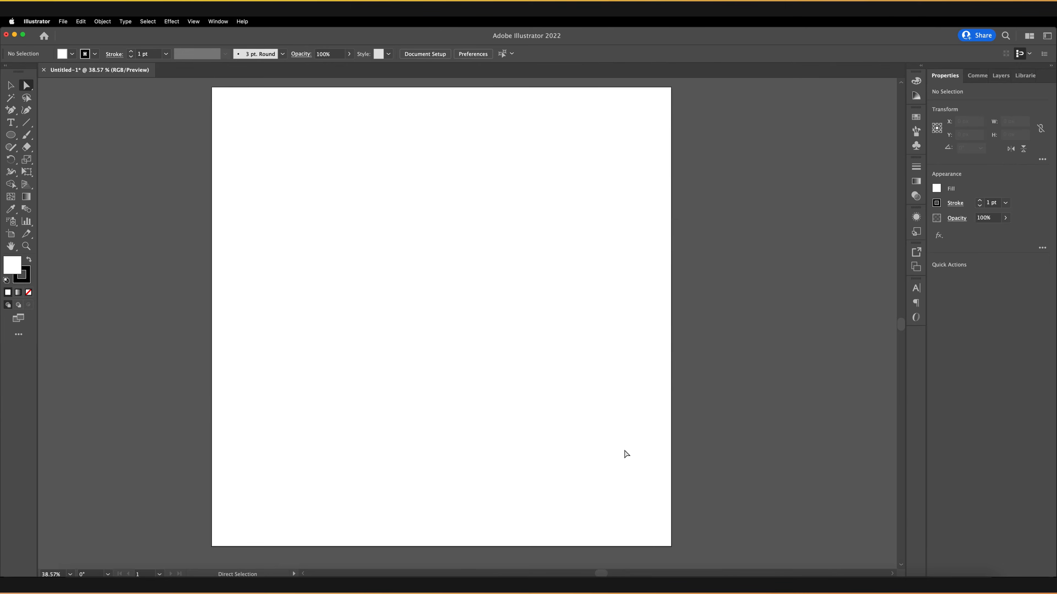
Switch to the Star tool and create a 5-point star with radii 498.96 px and 249.48 px.
left_click(11, 134)
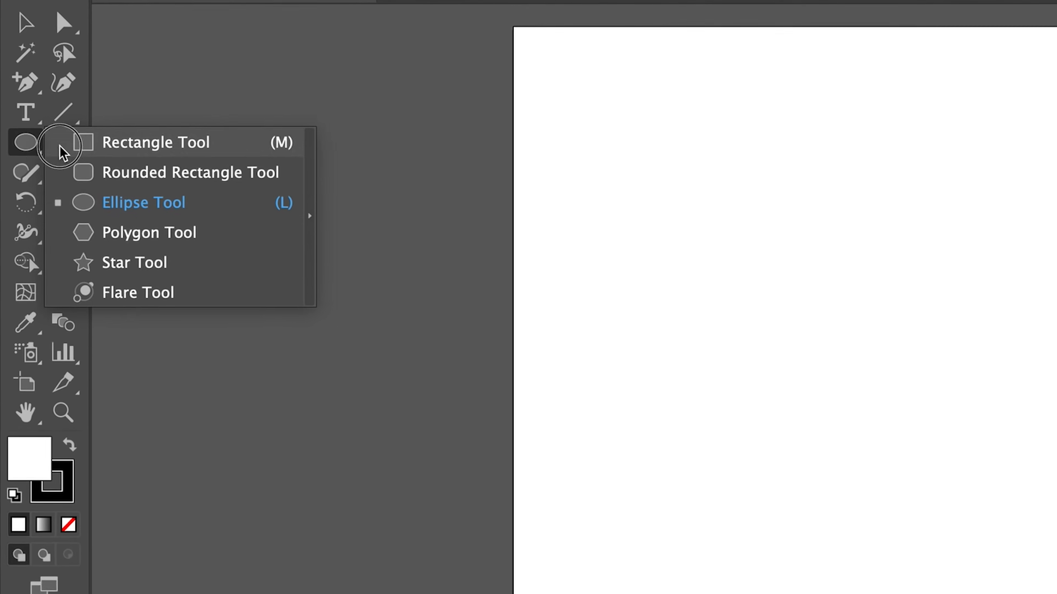
left_click(171, 266)
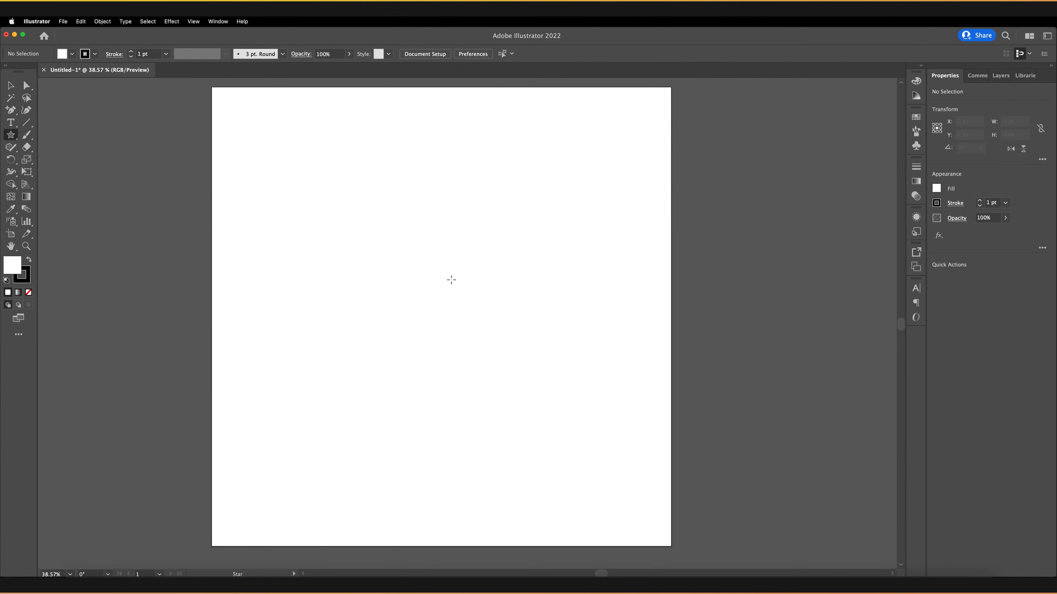
left_click(445, 286)
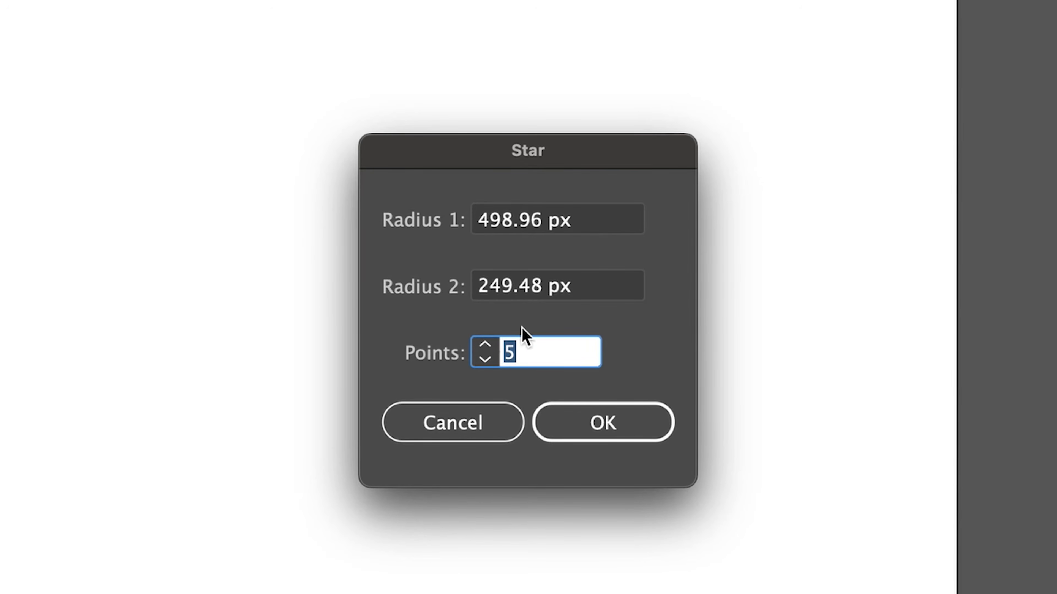
left_click(595, 433)
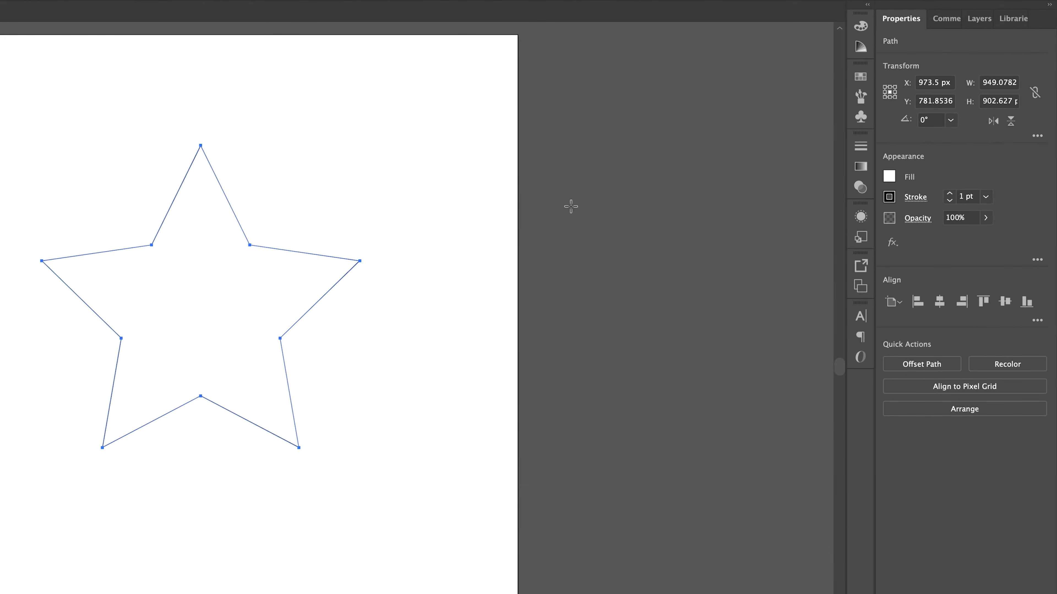
Try dark blue, brown and red fill swatches on the star.
left_click(889, 177)
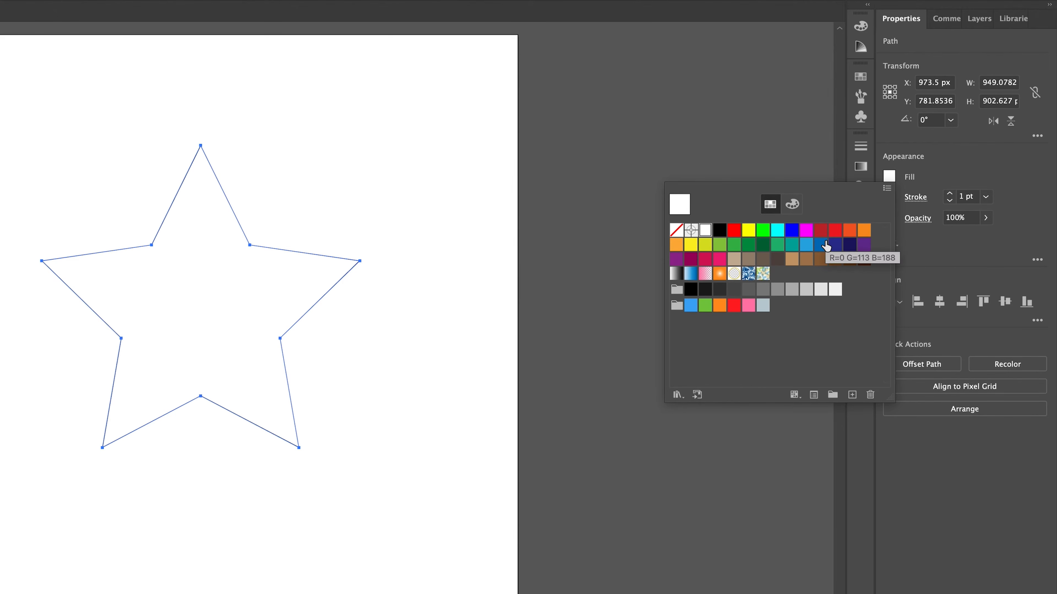
left_click(834, 244)
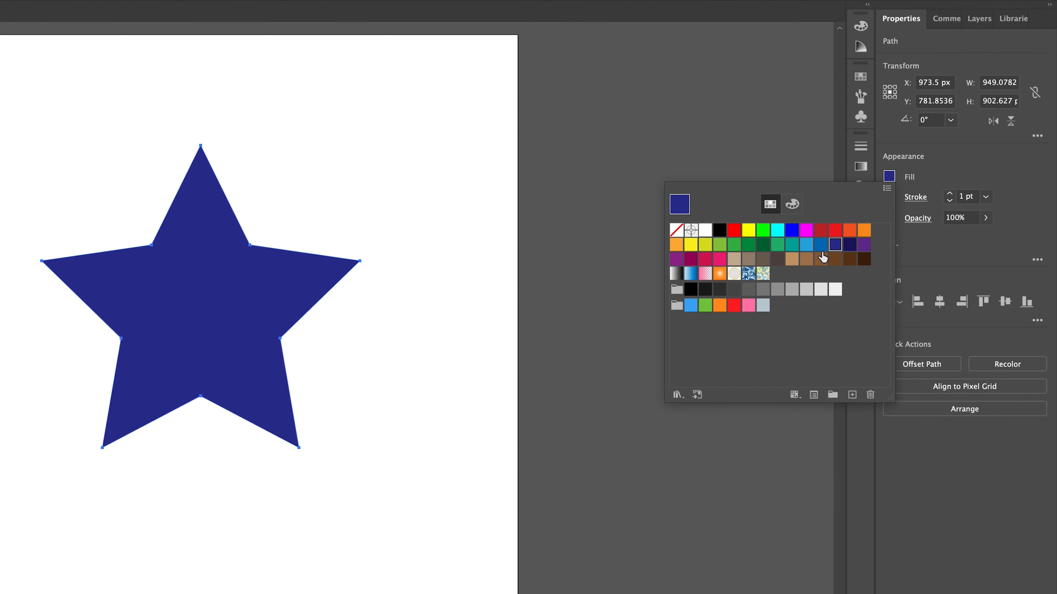
left_click(819, 259)
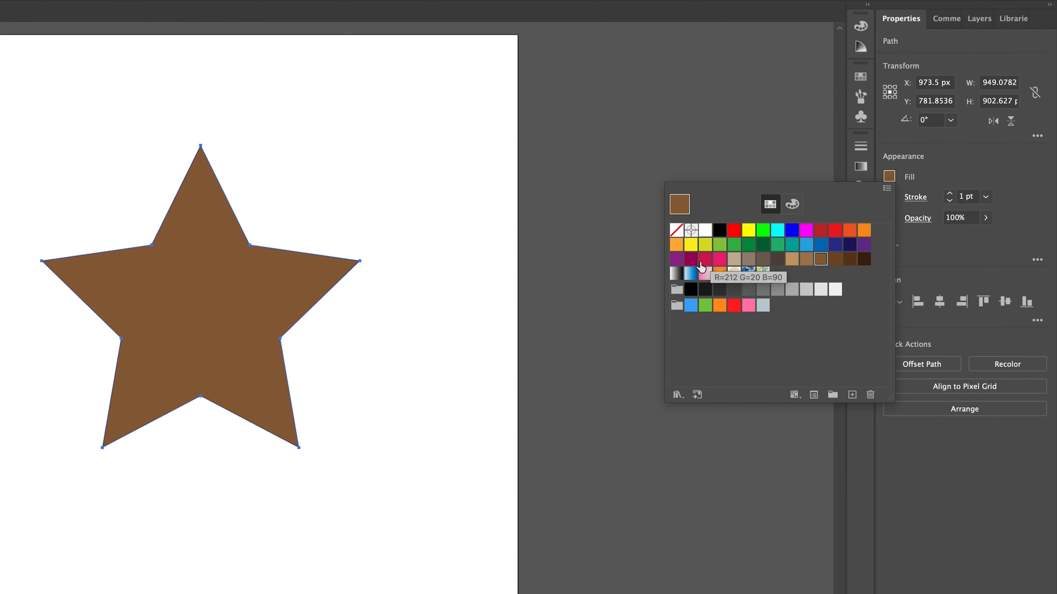
left_click(705, 260)
left_click(823, 231)
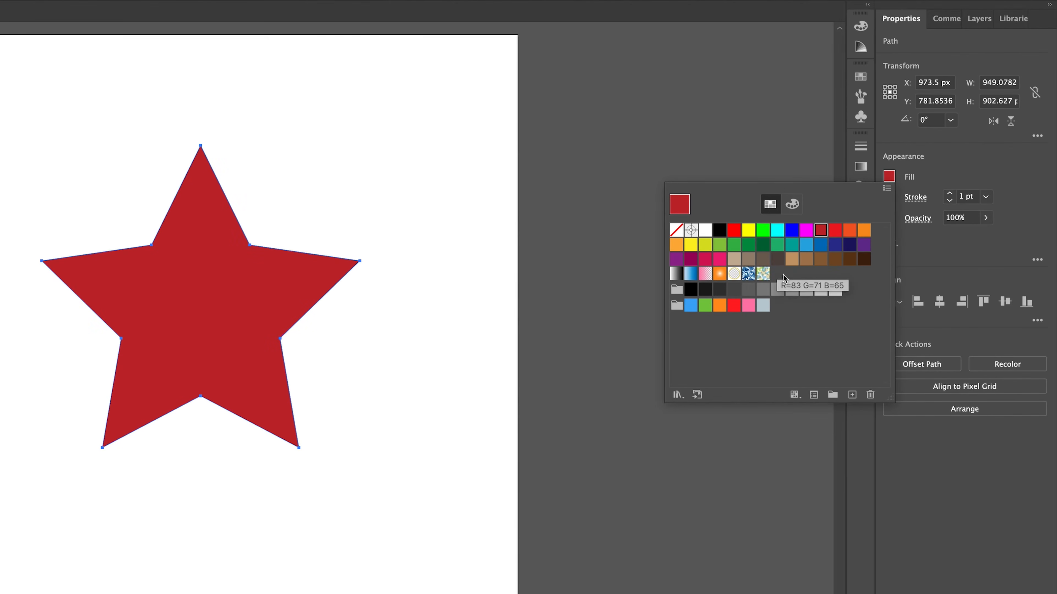
Try a pattern fill and two gradient fills on the star, then set the fill to None.
left_click(747, 274)
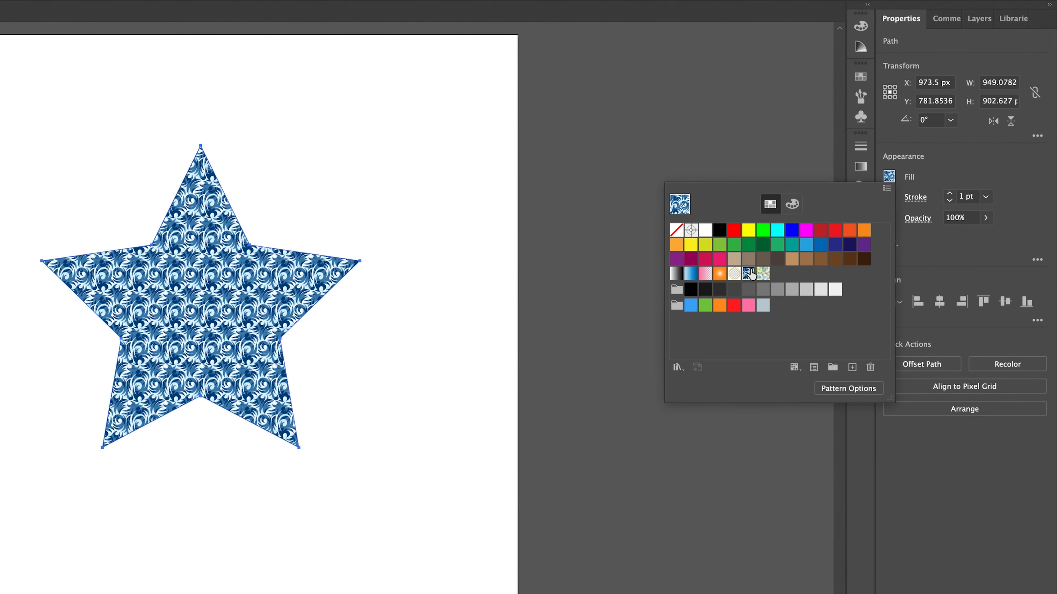
left_click(691, 274)
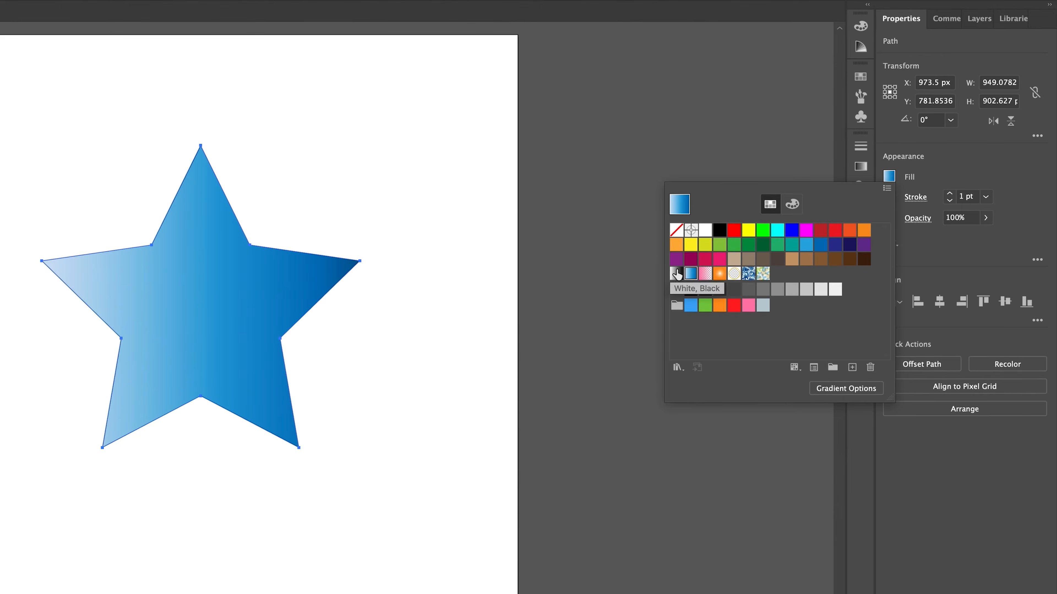
left_click(677, 274)
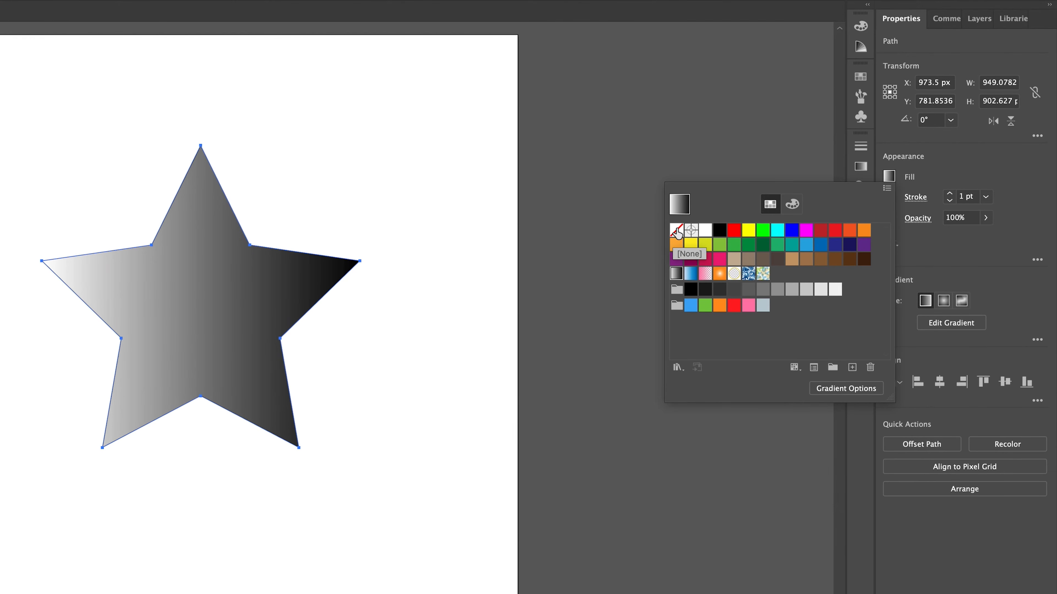
left_click(677, 230)
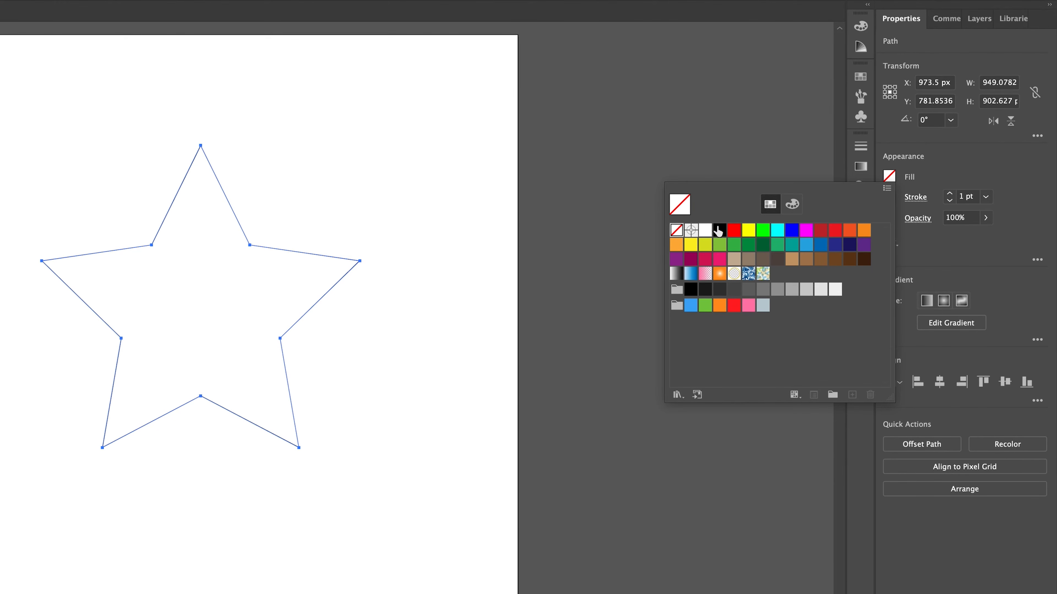
Pick a teal fill (00aa8e) for the star from the RGB colour spectrum.
left_click(792, 205)
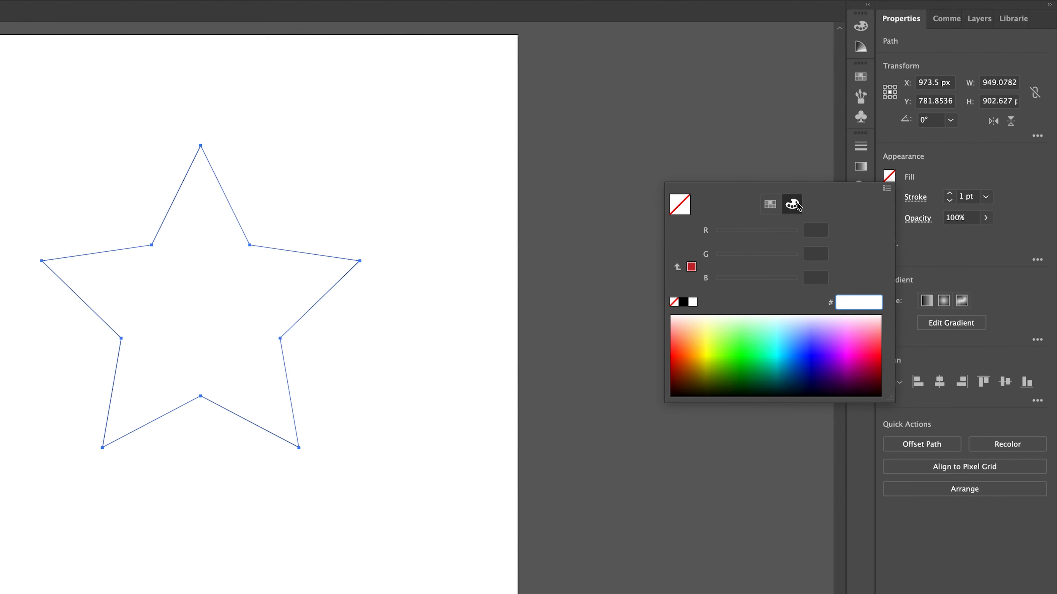
left_click_drag(788, 337, 774, 358)
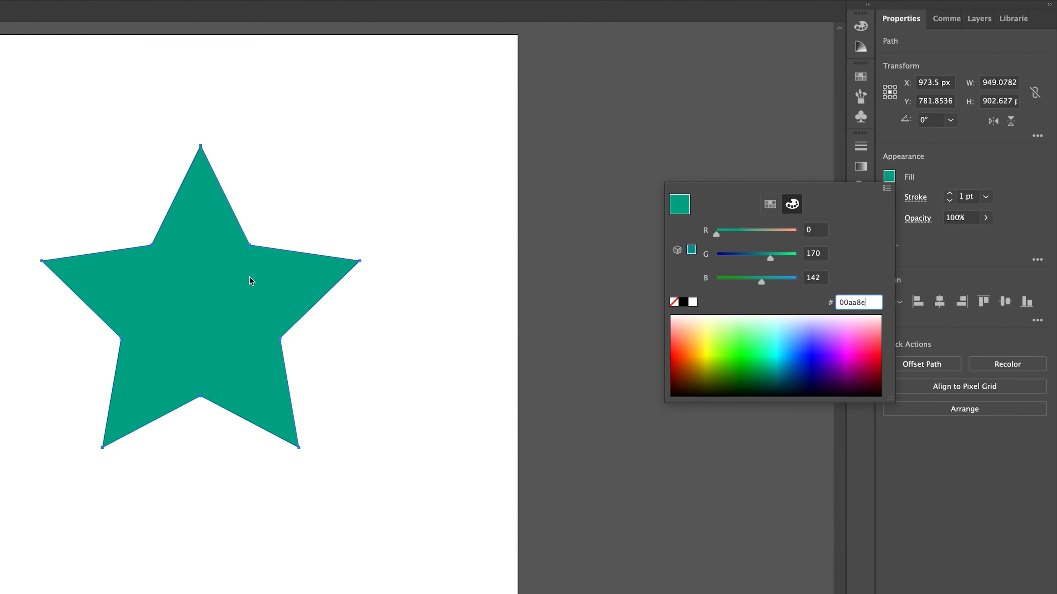
left_click(770, 204)
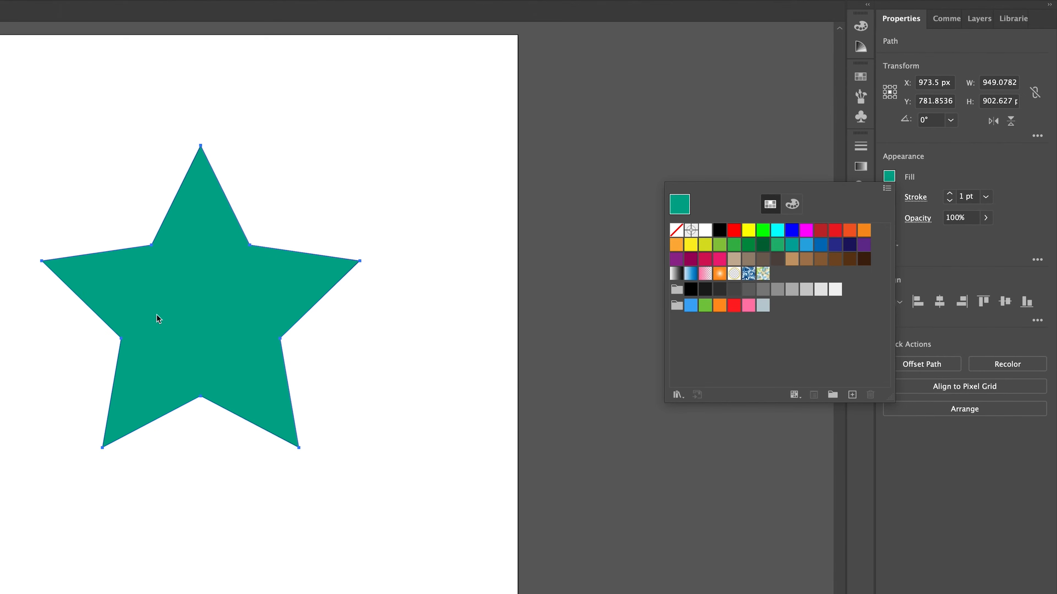
left_click(950, 168)
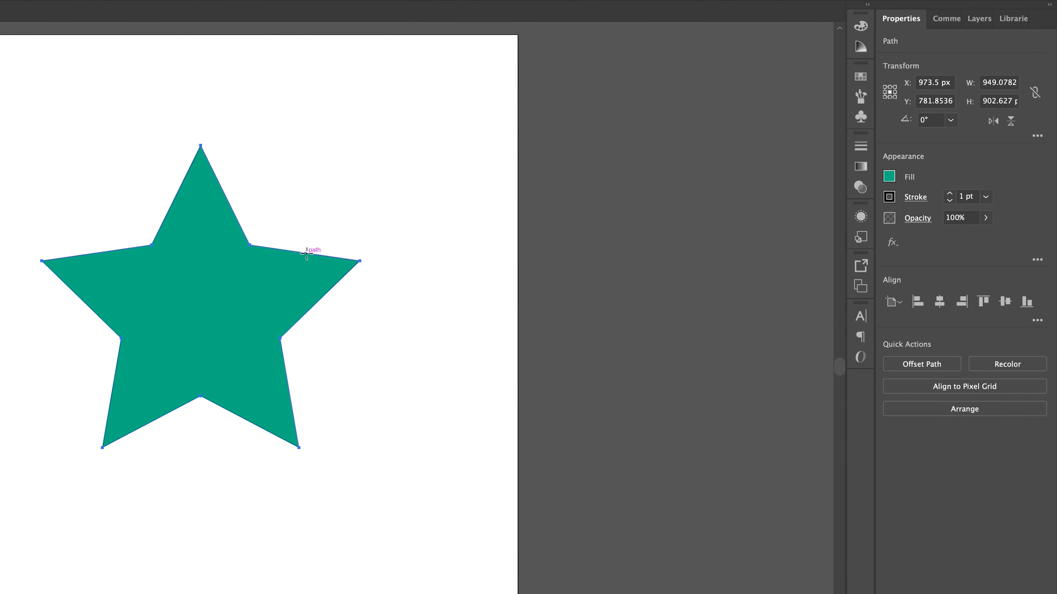
Set the star's stroke colour to orange-red f43000 from the RGB spectrum.
left_click(889, 197)
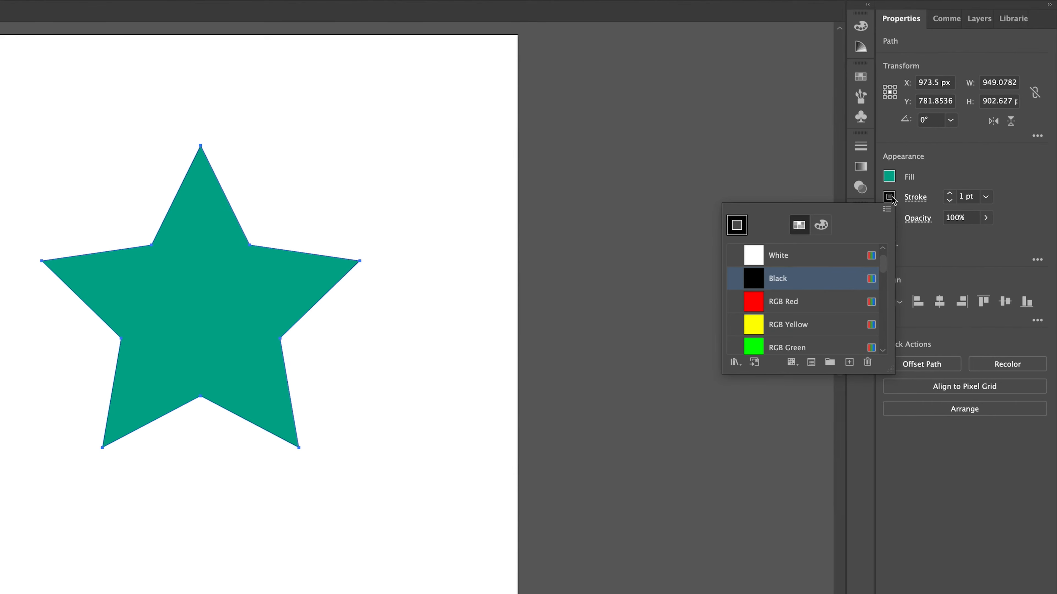
scroll(837, 254, "up", 2)
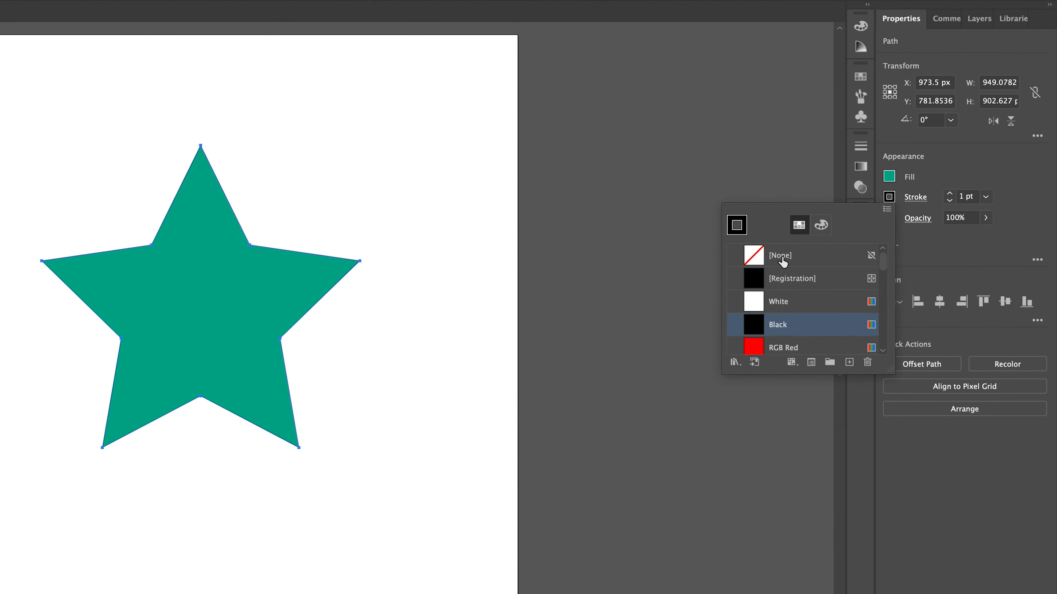
scroll(791, 260, "down", 5)
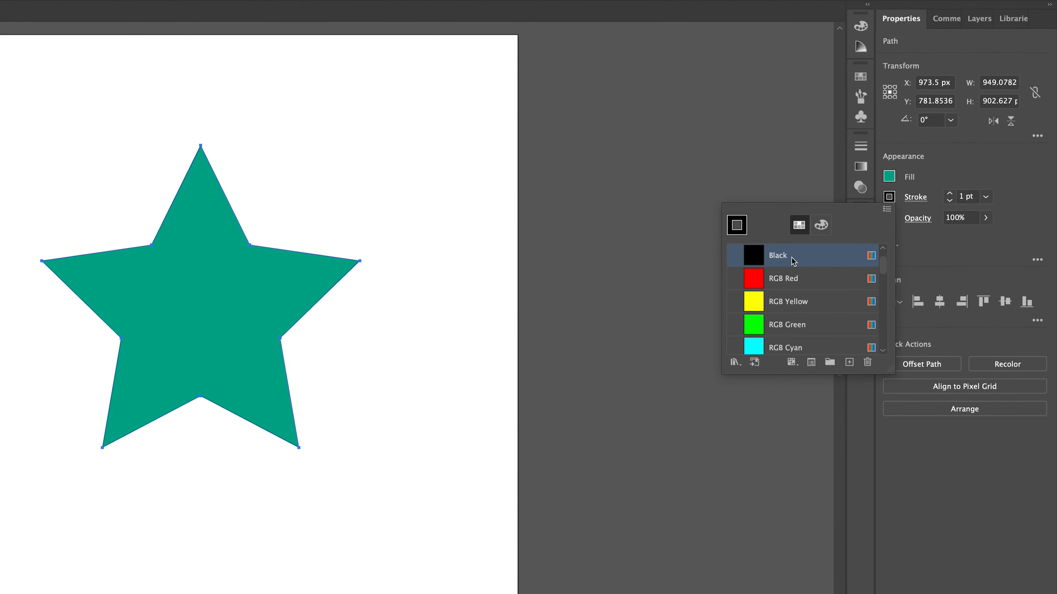
scroll(797, 283, "down", 1)
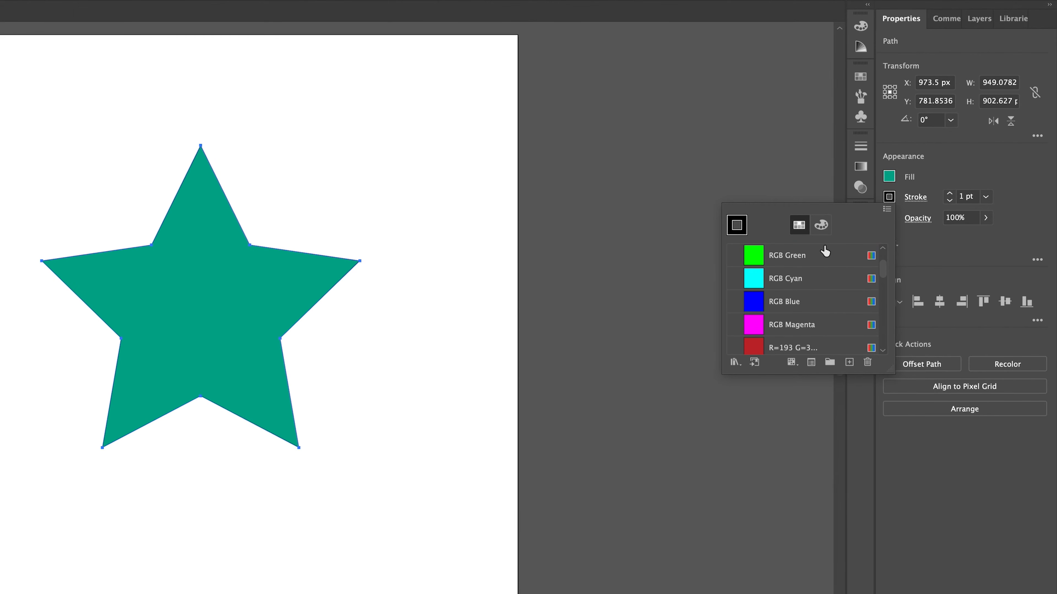
left_click(823, 225)
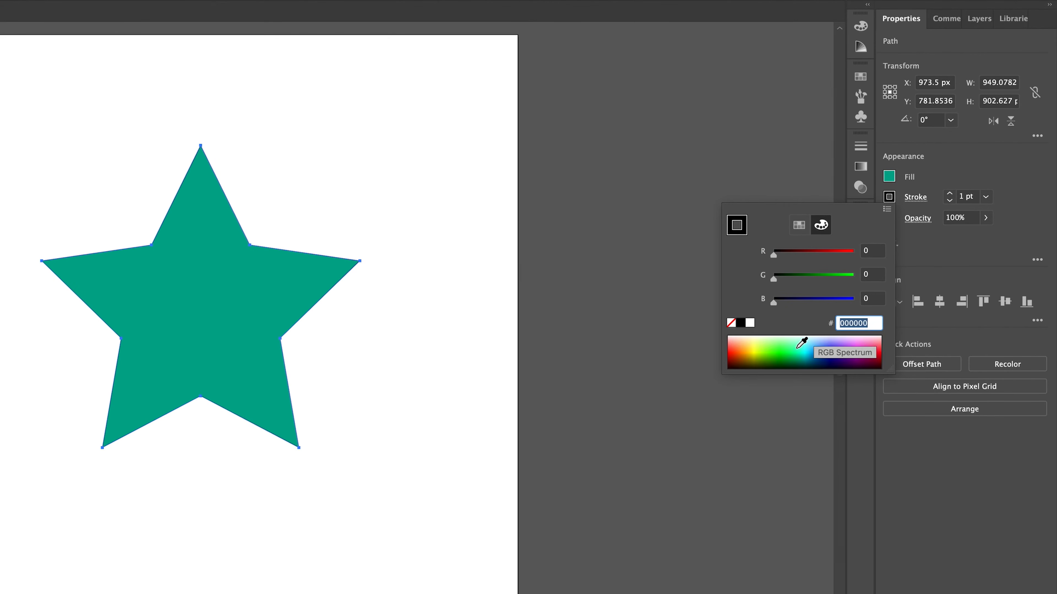
mouse_move(777, 352)
left_mouse_down()
mouse_move(825, 347)
mouse_move(733, 352)
left_mouse_up()
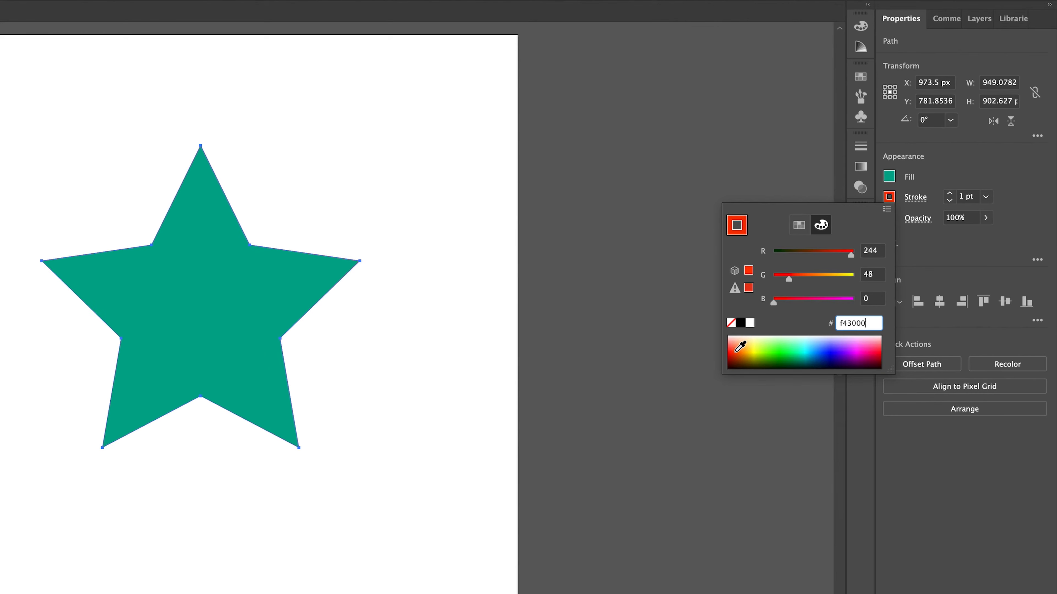
left_click(935, 179)
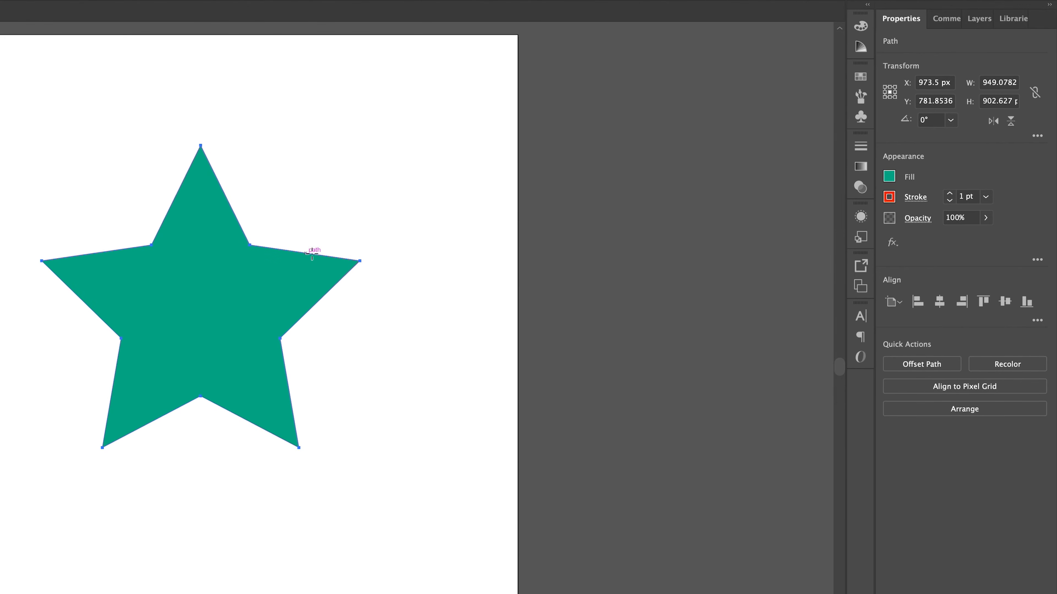
Set the star's stroke weight to 50 pt.
left_click(949, 194)
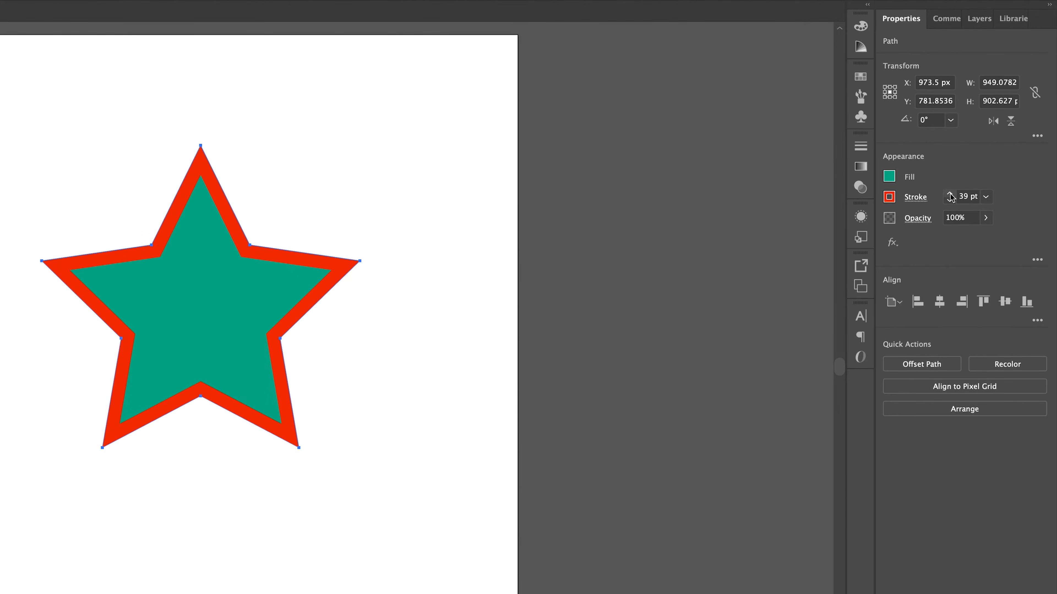
left_click(970, 195)
type("5")
key("Return")
left_click(961, 196)
type("0")
key("Return")
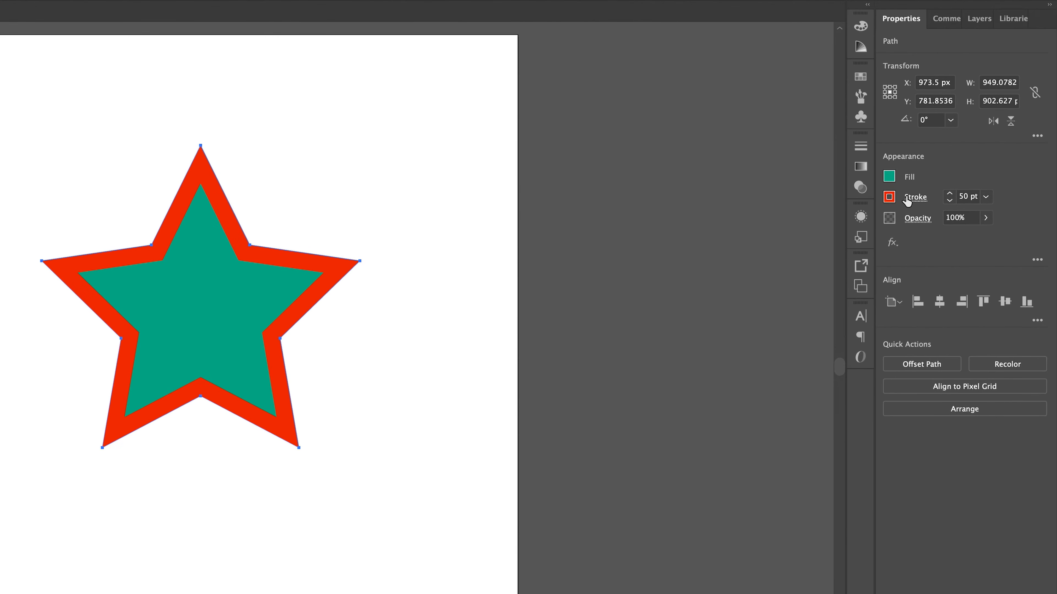
Compare stroke alignments and align the star's stroke to the center of the path.
left_click(911, 199)
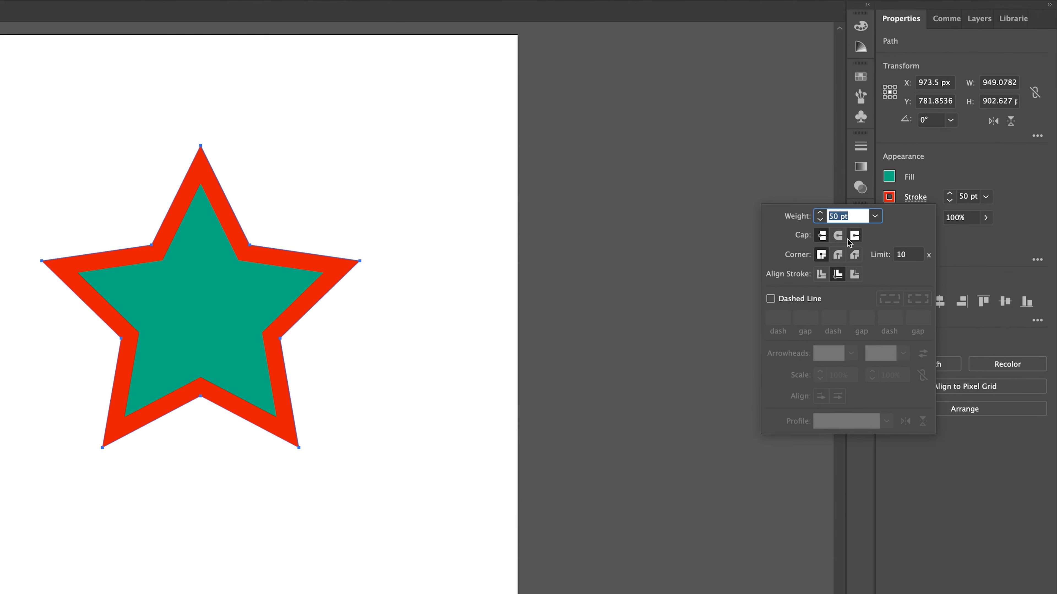
left_click(822, 254)
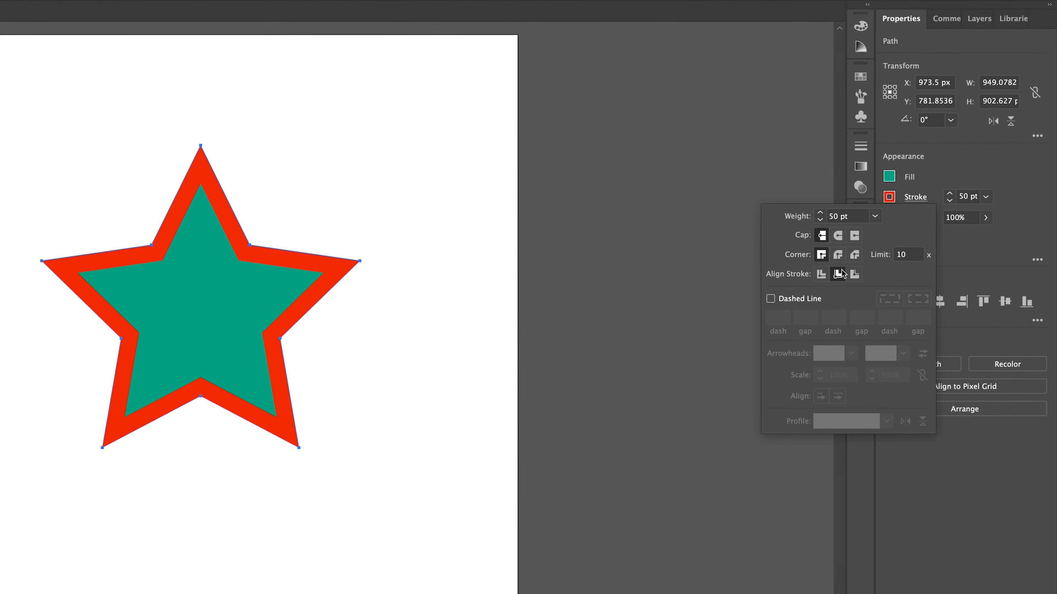
left_click(819, 274)
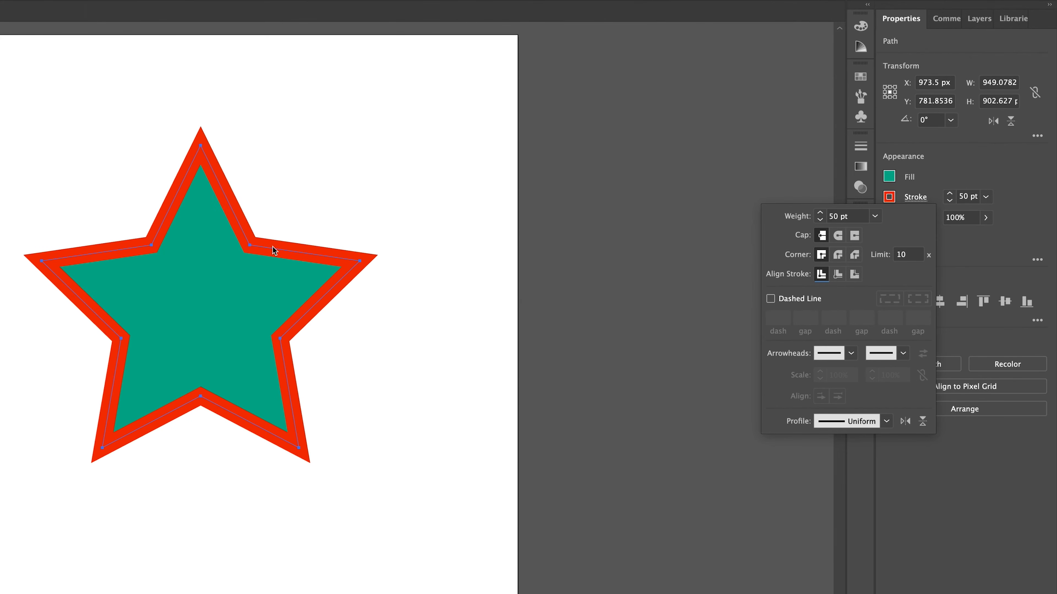
left_click(854, 274)
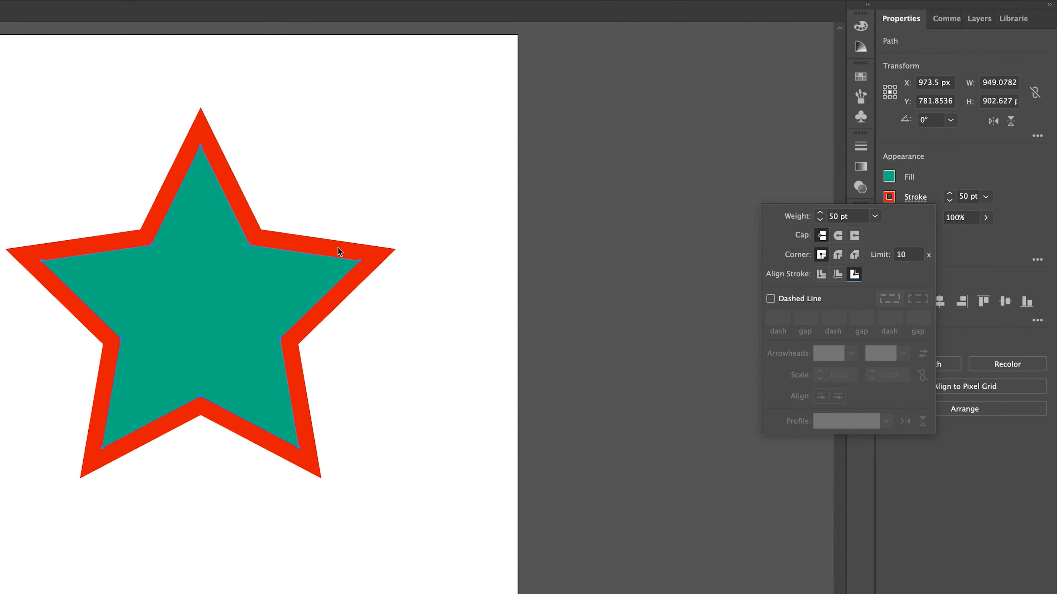
left_click(821, 274)
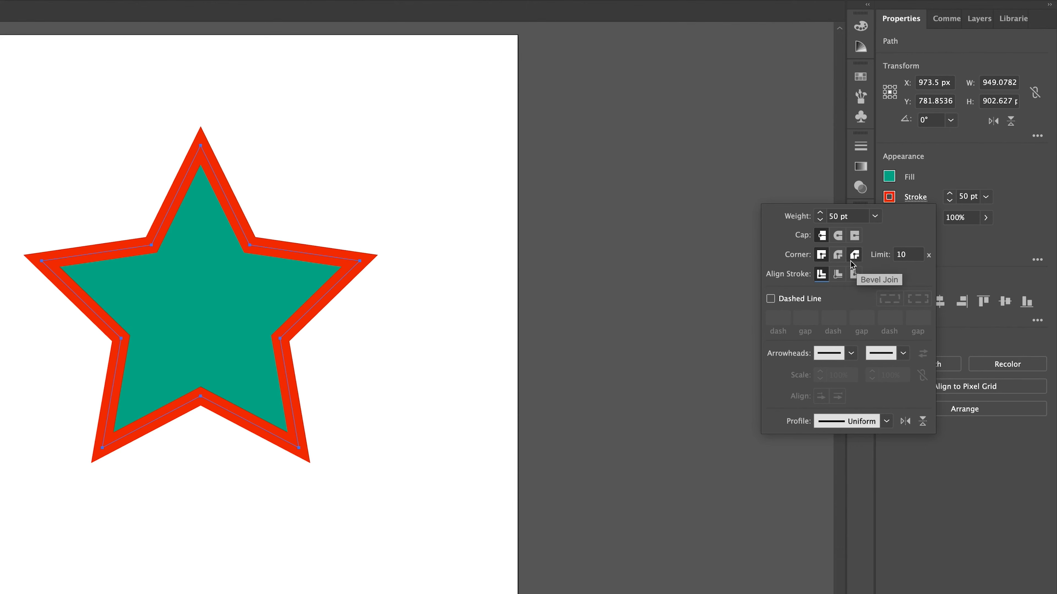
Try round and bevel corner joins on the stroke, then return to miter join.
left_click(837, 256)
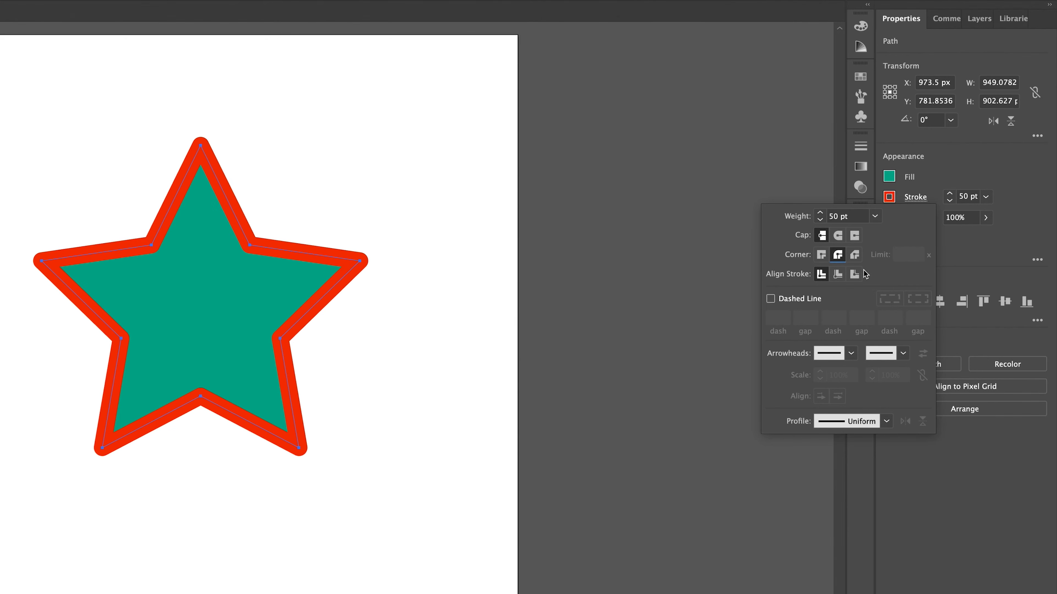
left_click(855, 255)
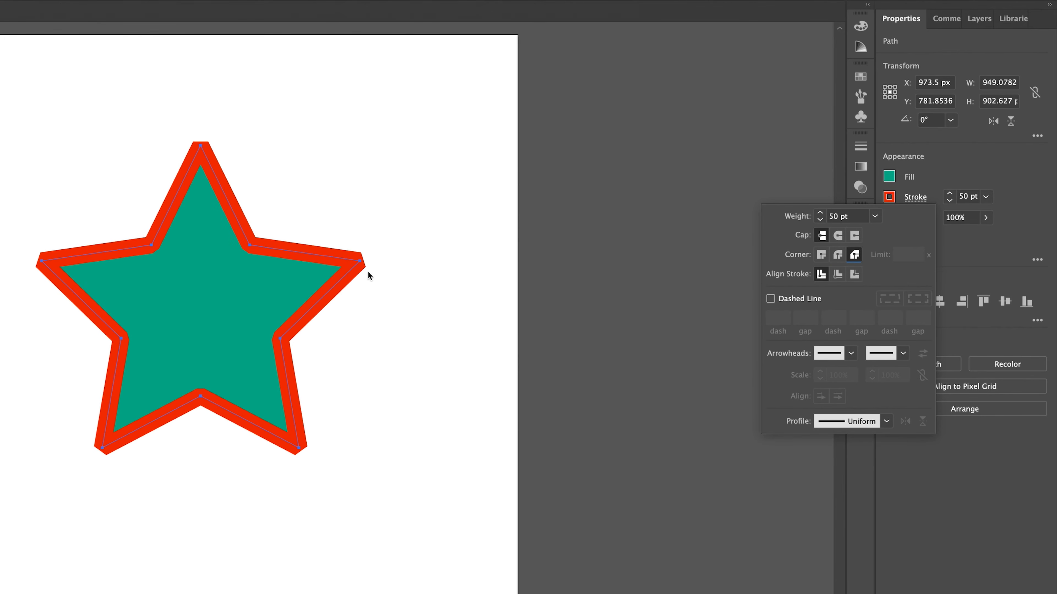
left_click(822, 255)
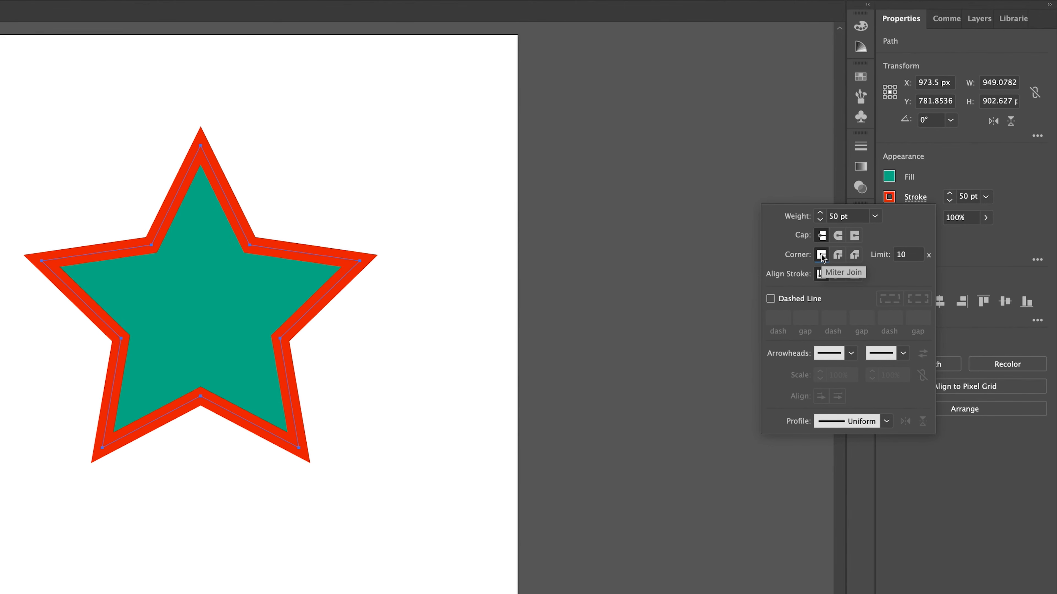
Turn on Dashed Line for the stroke with a 50 pt dash.
left_click(770, 299)
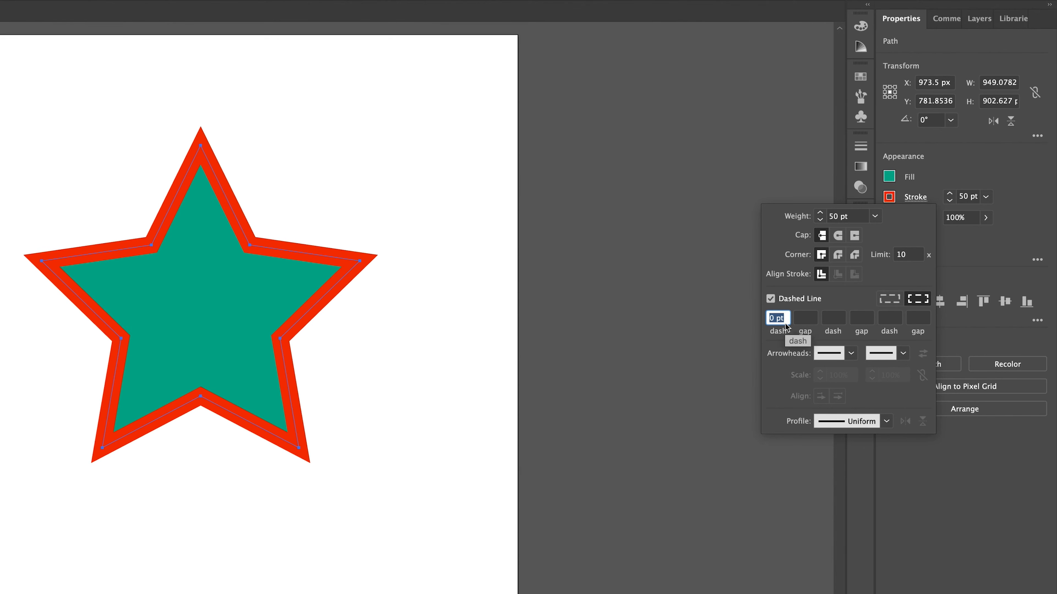
type("50")
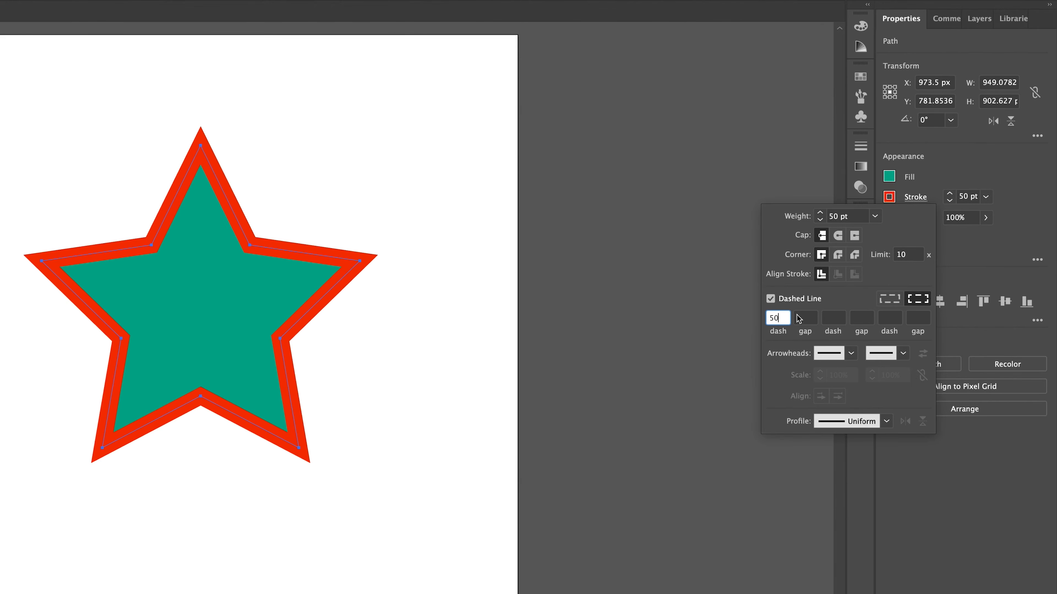
key("Return")
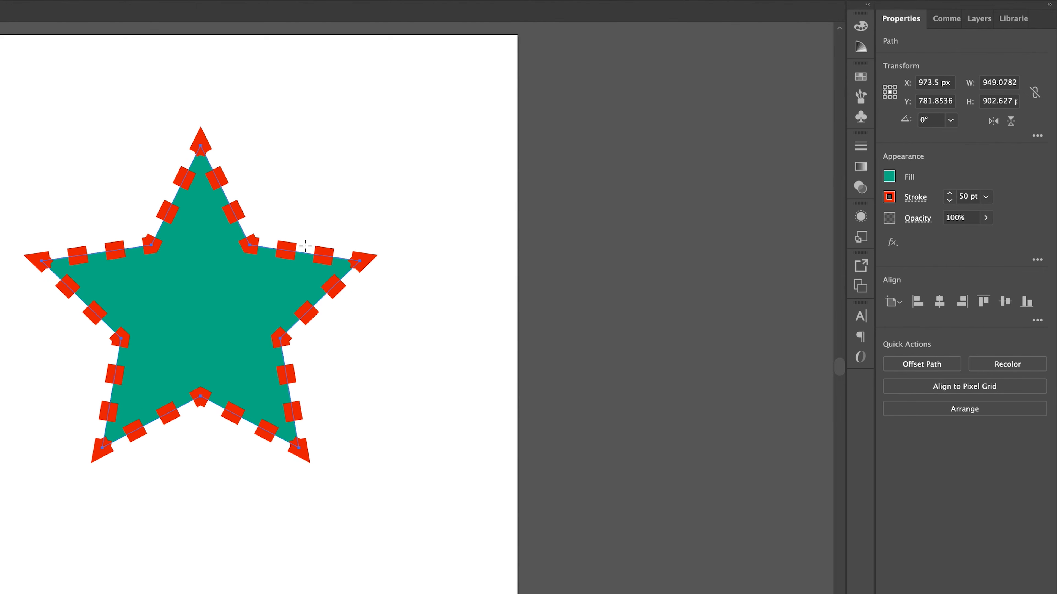
Set the dashed stroke's gap to 20 pt.
left_click(918, 199)
left_click(805, 319)
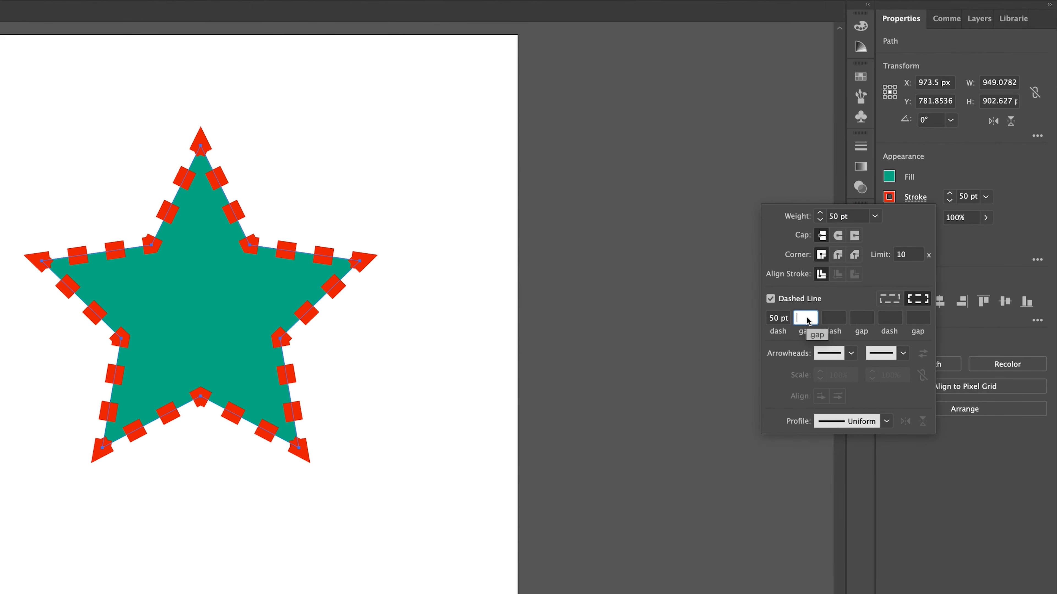
type("20")
left_click(785, 318)
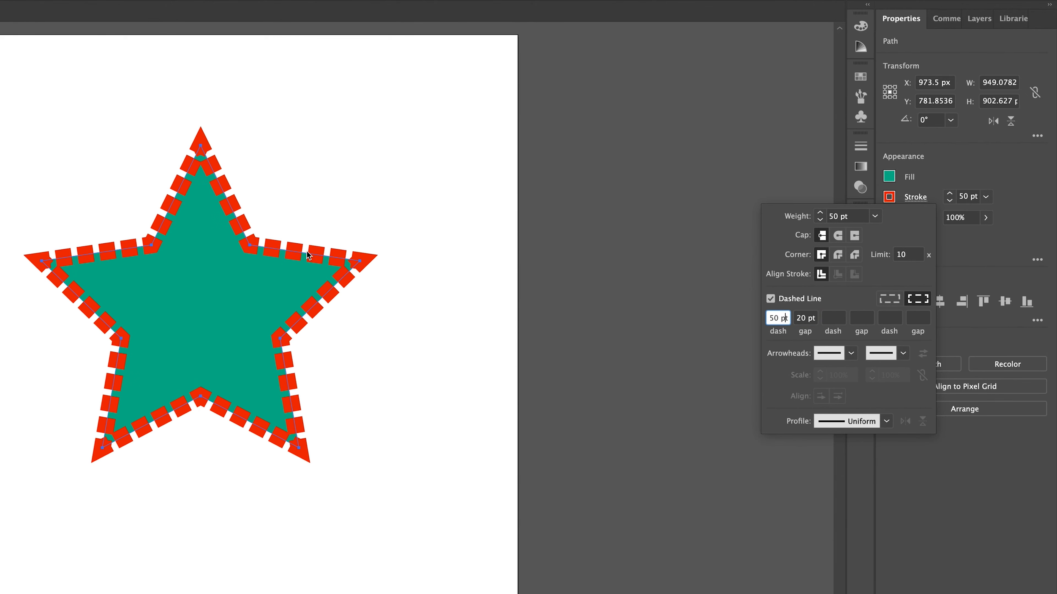
left_click(834, 317)
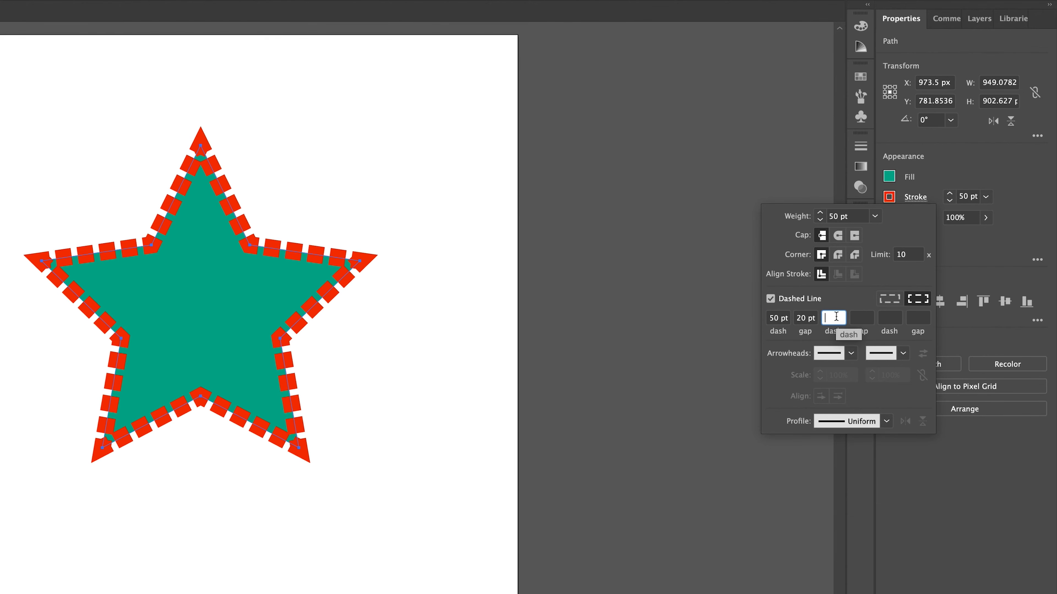
Add a second 25 pt dash to the stroke pattern, then turn off Dashed Line for a solid stroke.
type("25")
key("shift+Tab")
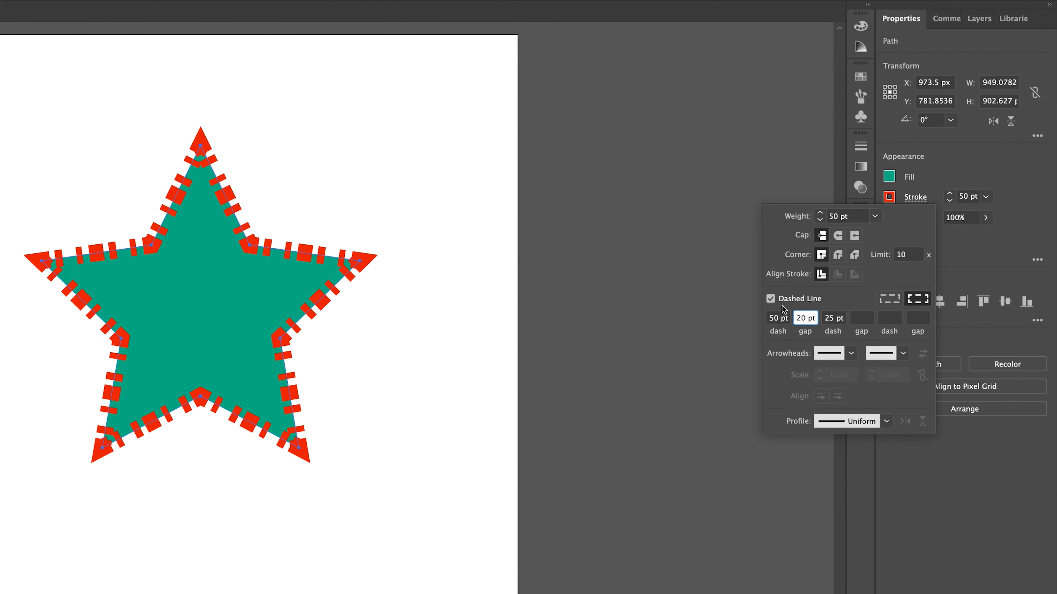
left_click(770, 299)
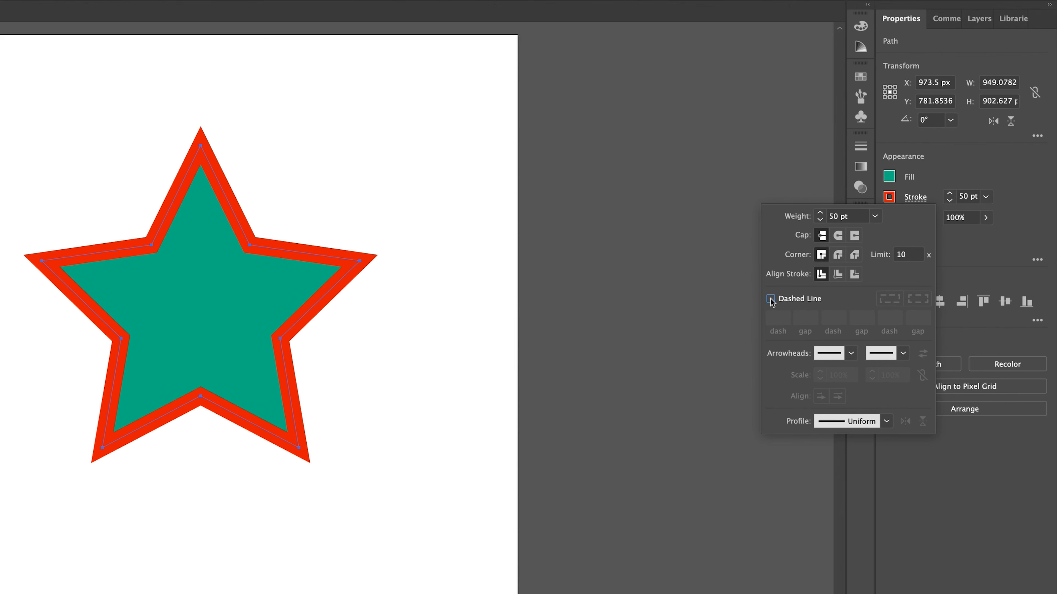
left_click(1014, 224)
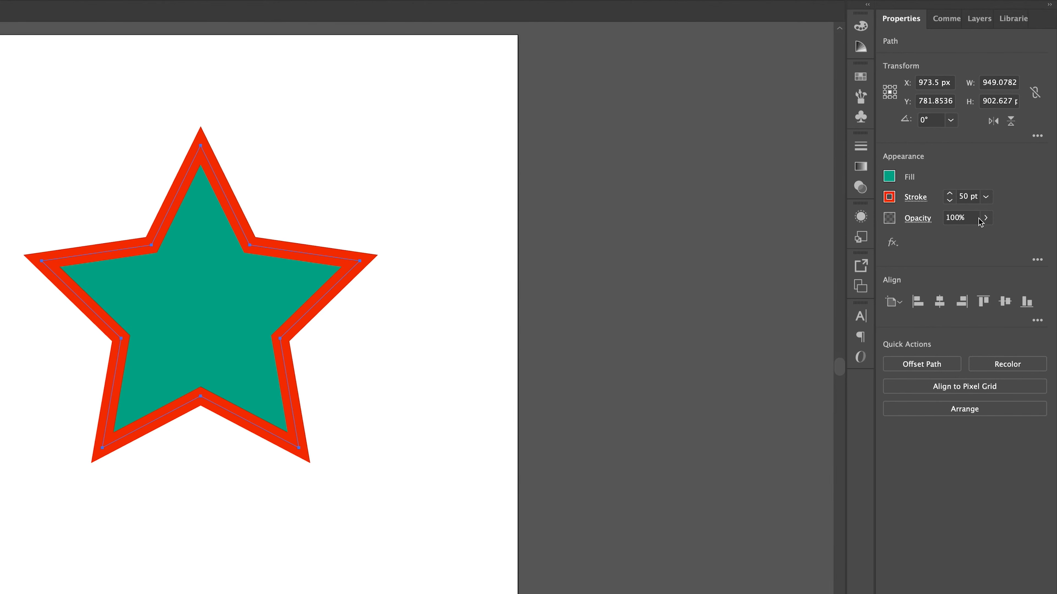
Set the star's opacity to 50%.
left_click(967, 218)
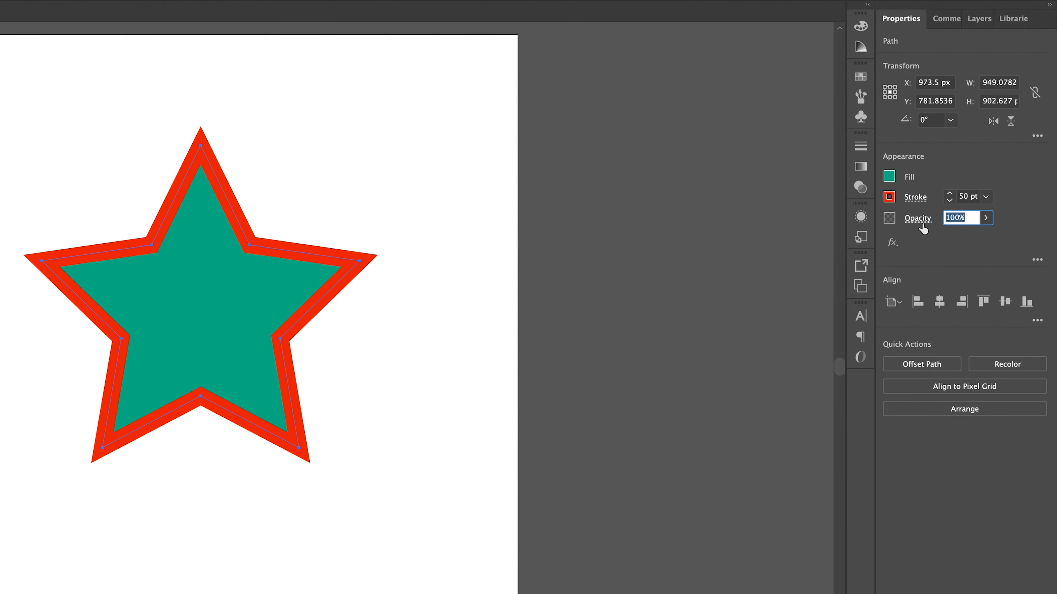
type("50")
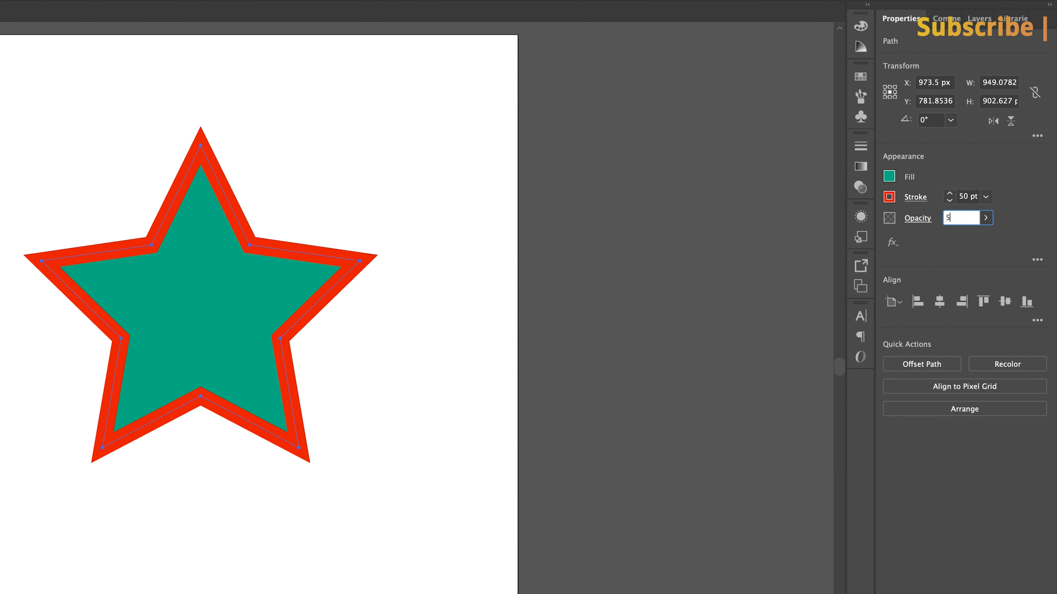
key("Return")
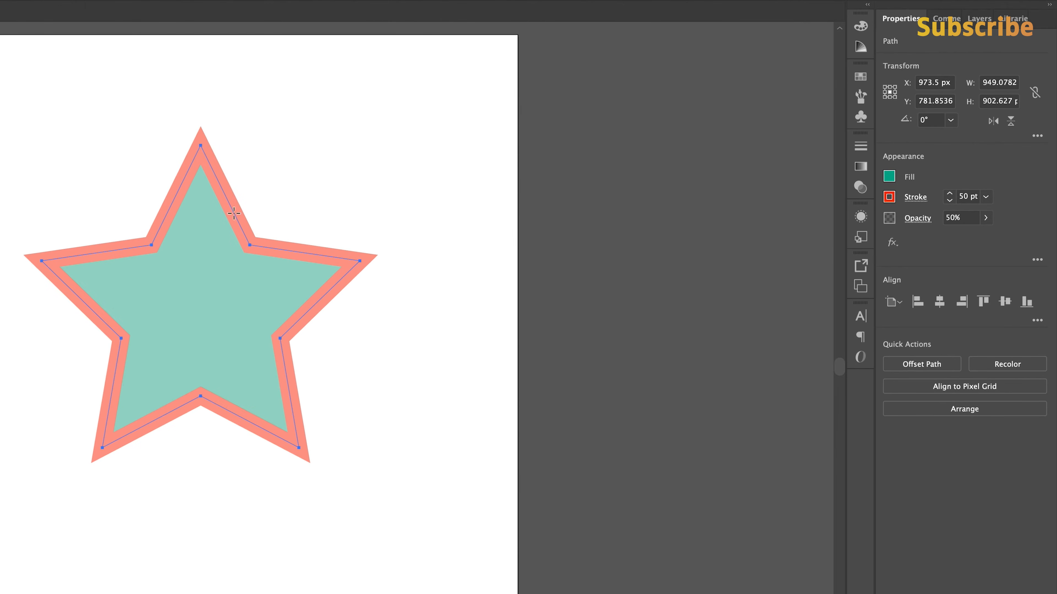